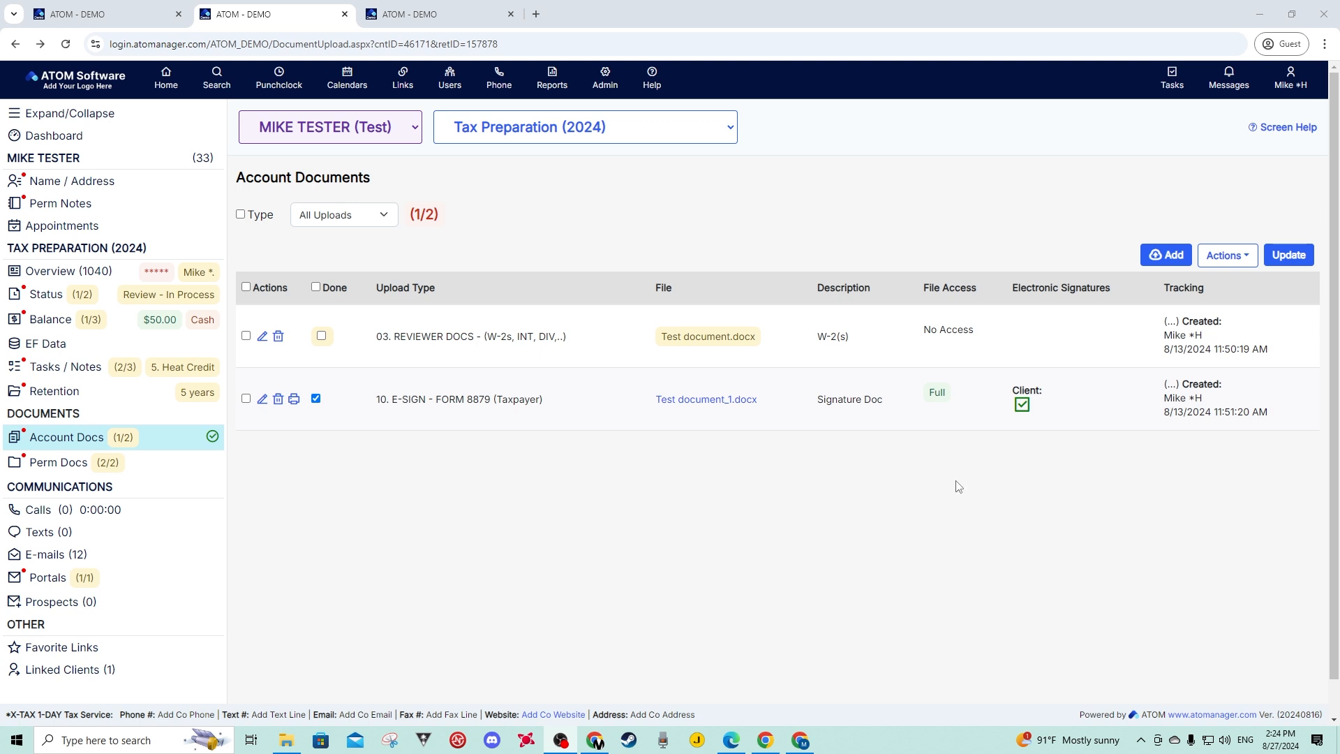
# - Start a new account upload with the upload type 10. E-SIGN - FORM 8879 (Taxpayer)
pyautogui.click(1164, 256)
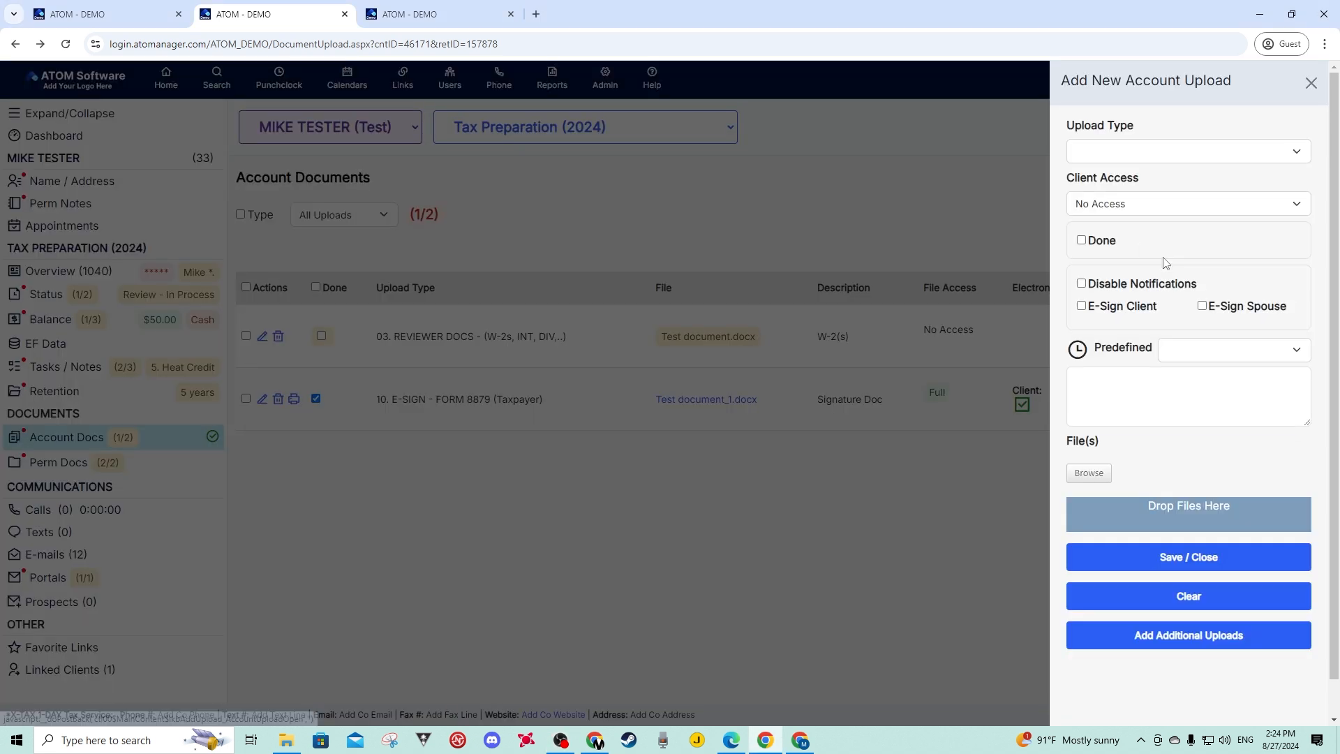
pyautogui.click(1117, 155)
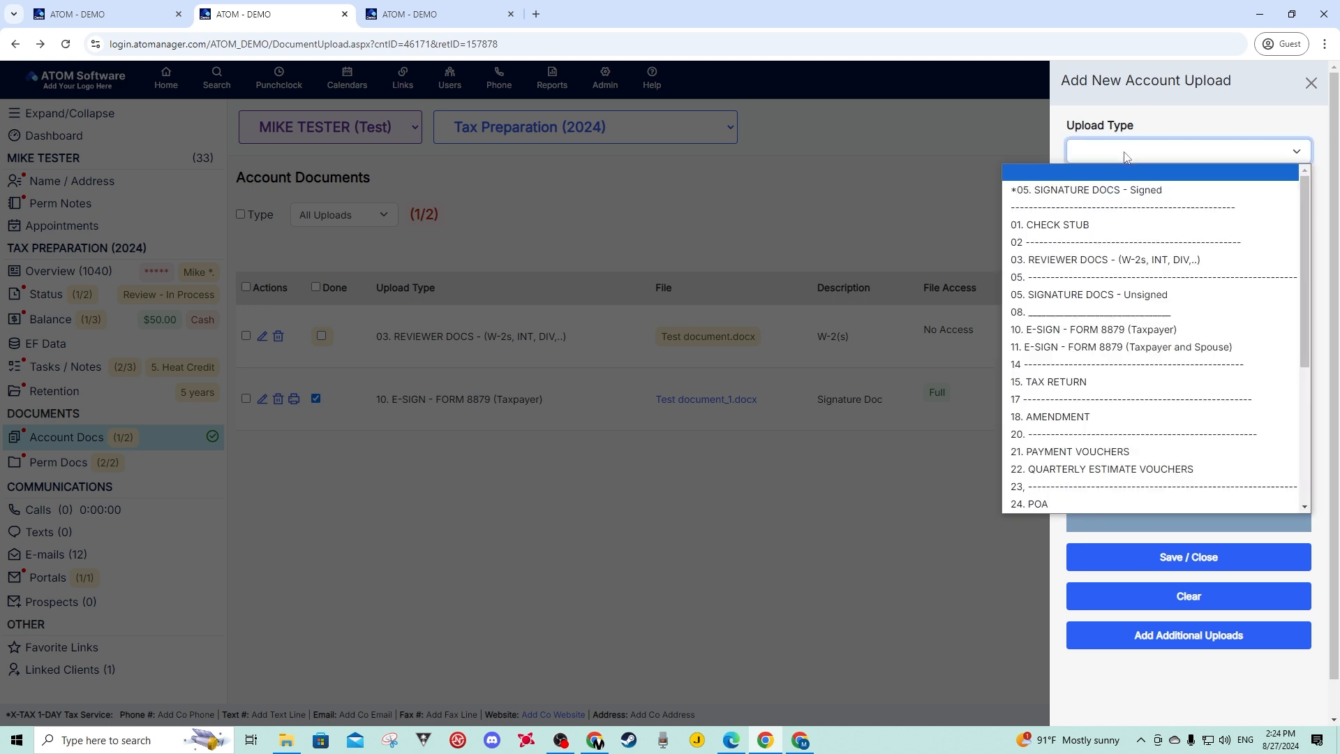
pyautogui.click(1119, 330)
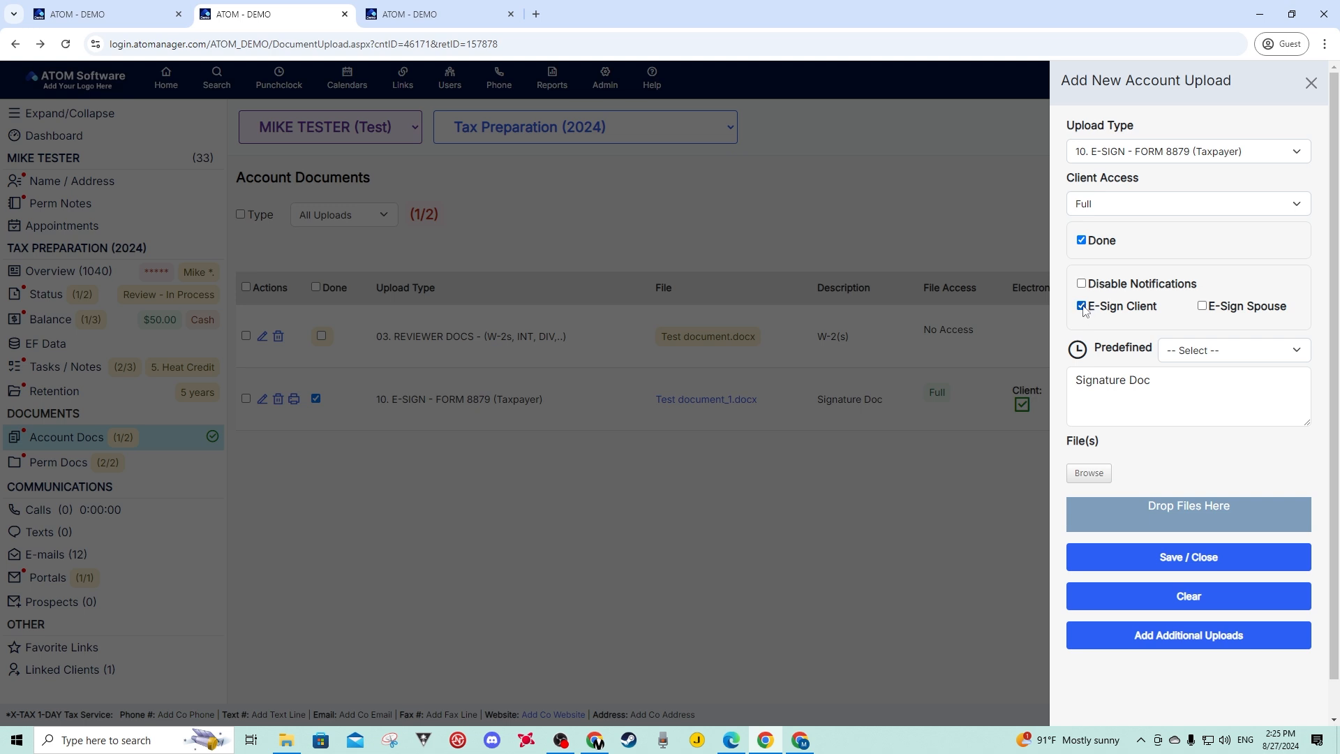
# - Examine the default client access, mark-as-done and e-sign columns in the Upload Types list, and return to the new upload form
pyautogui.click(491, 19)
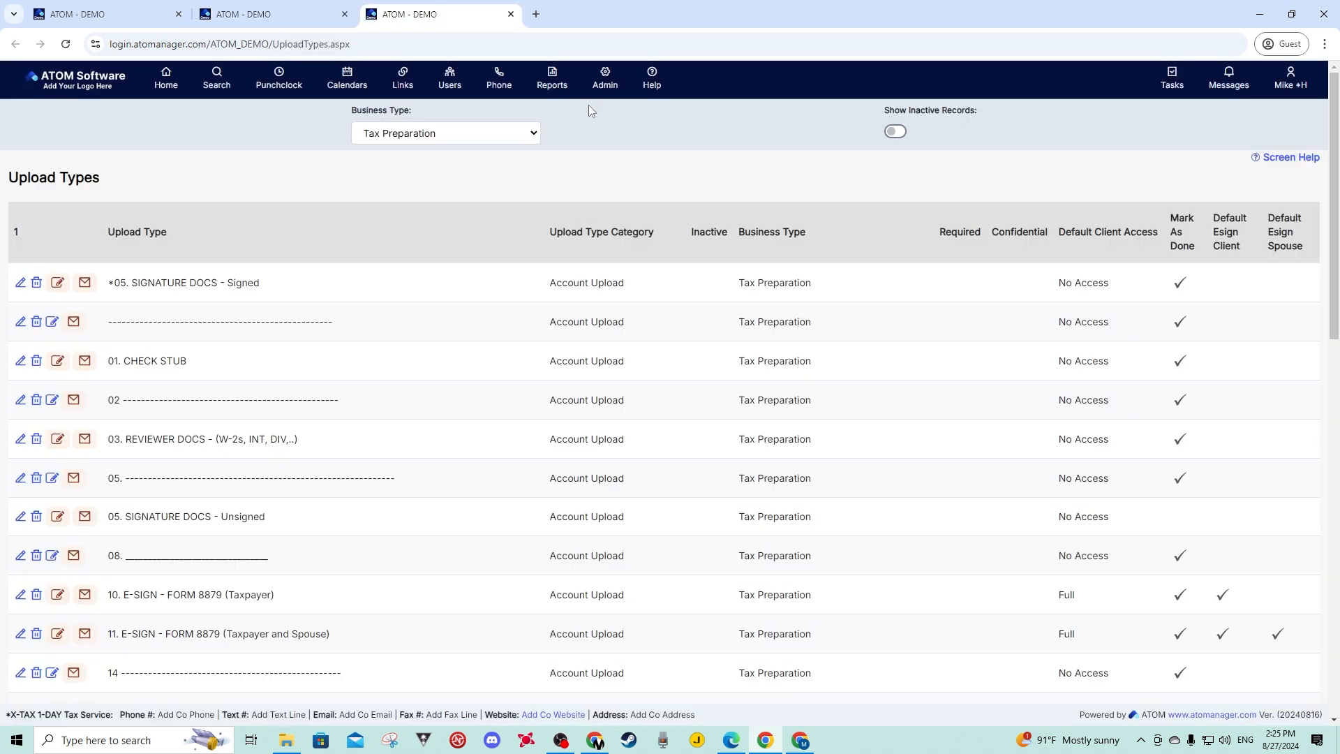
pyautogui.moveTo(605, 91)
pyautogui.moveTo(617, 138)
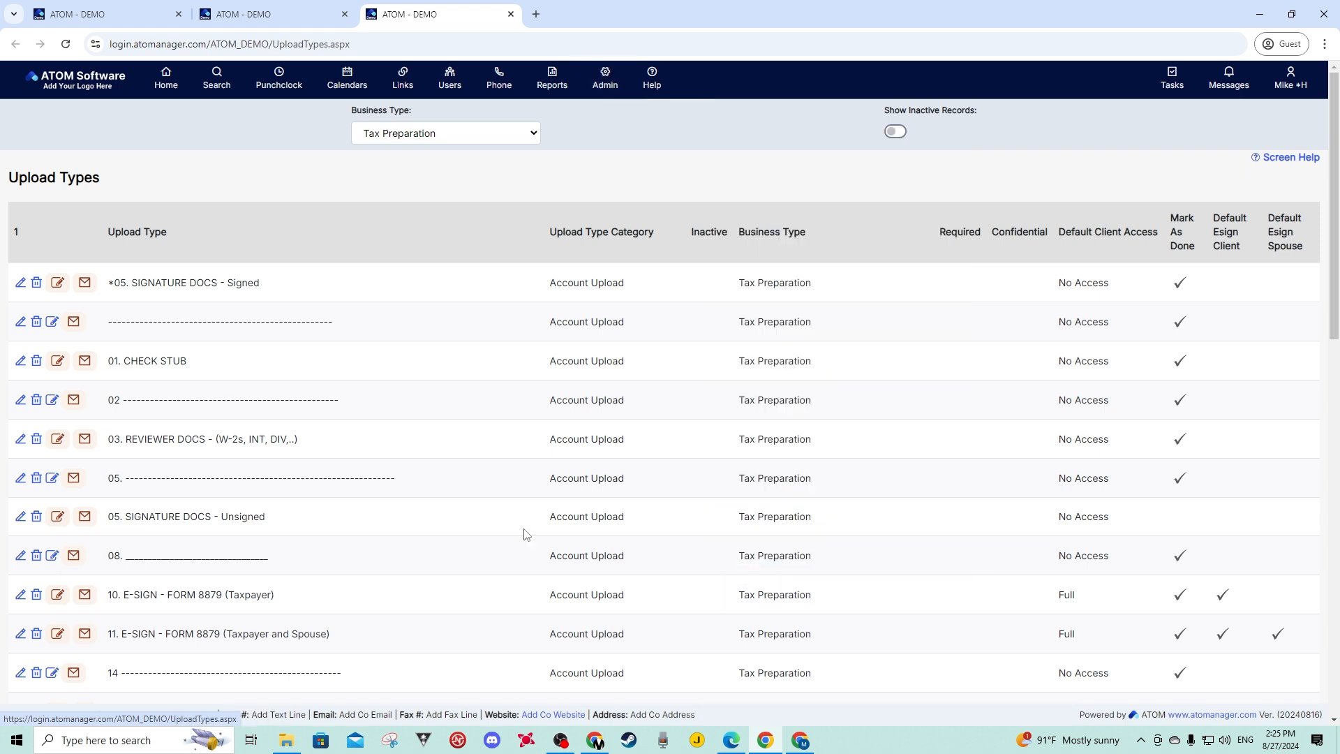
pyautogui.scroll(-1, 203, 176)
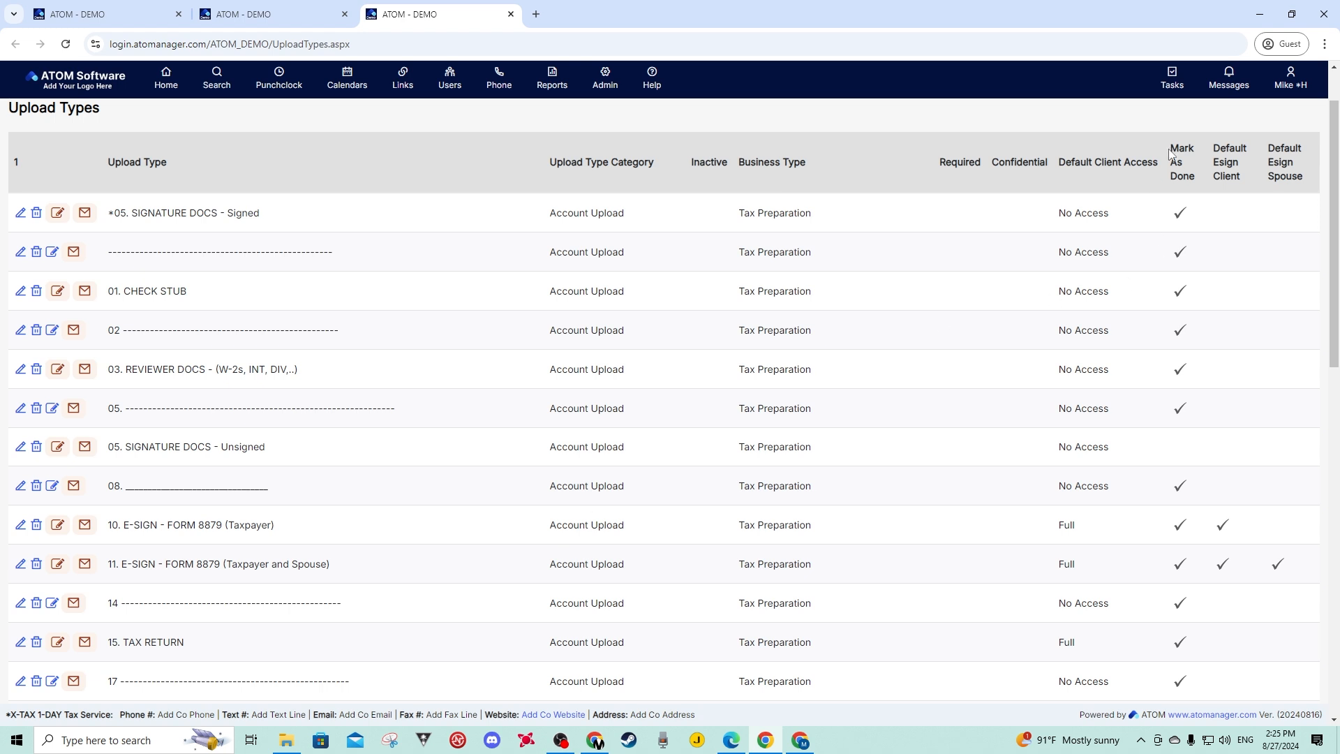
pyautogui.moveTo(1212, 146); pyautogui.dragTo(1297, 177)
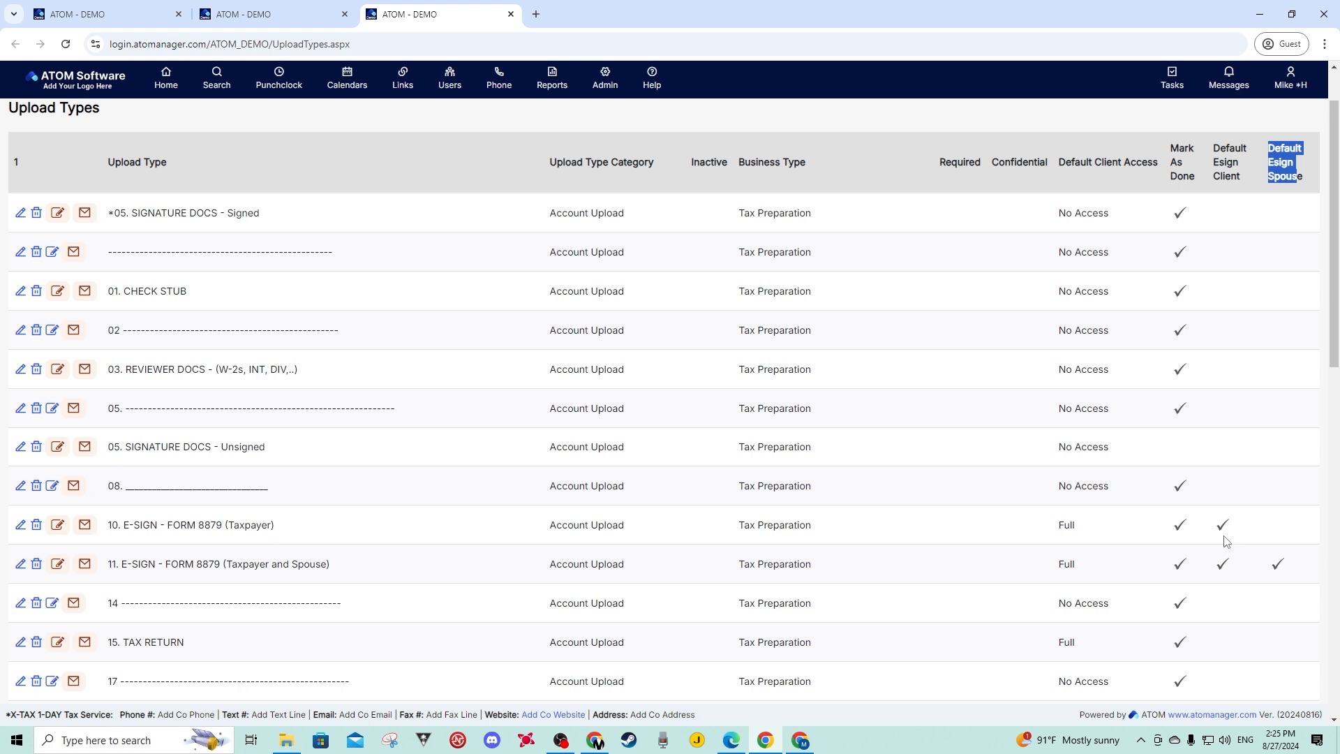
pyautogui.click(279, 14)
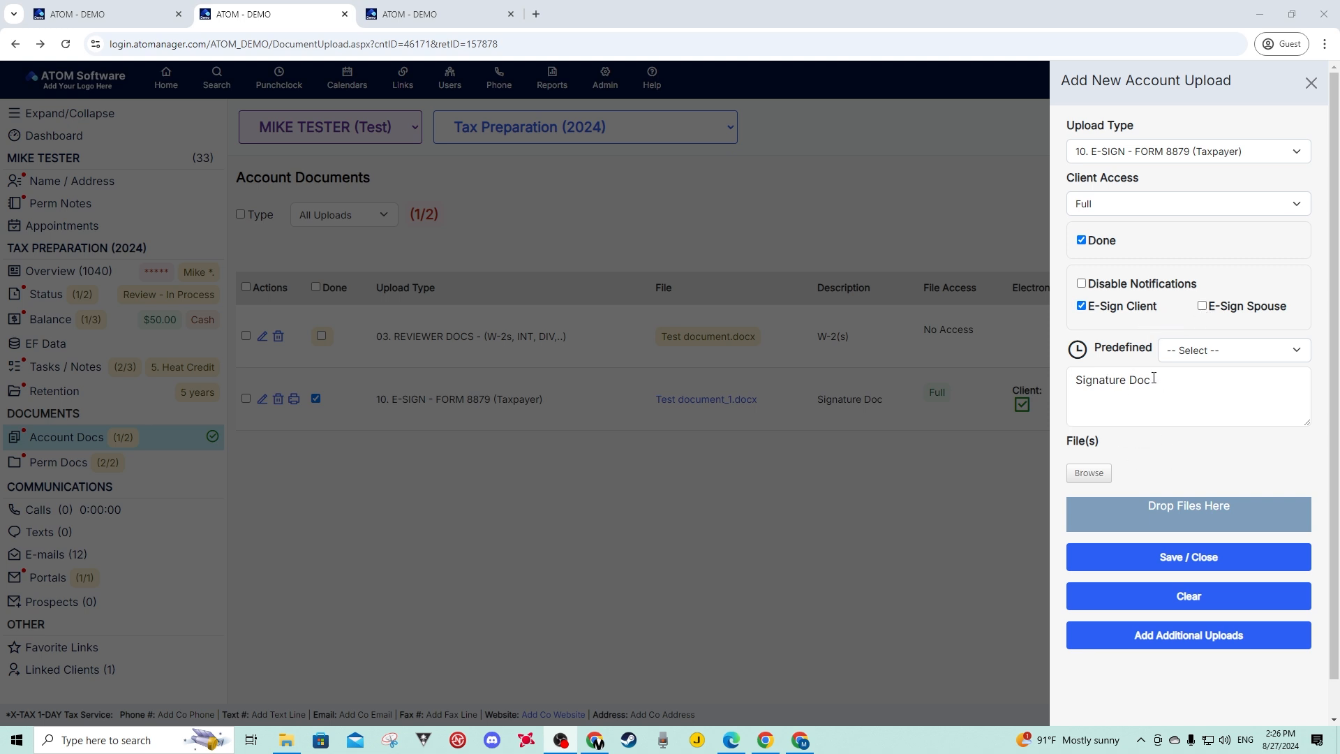
pyautogui.click(1193, 356)
pyautogui.click(1190, 397)
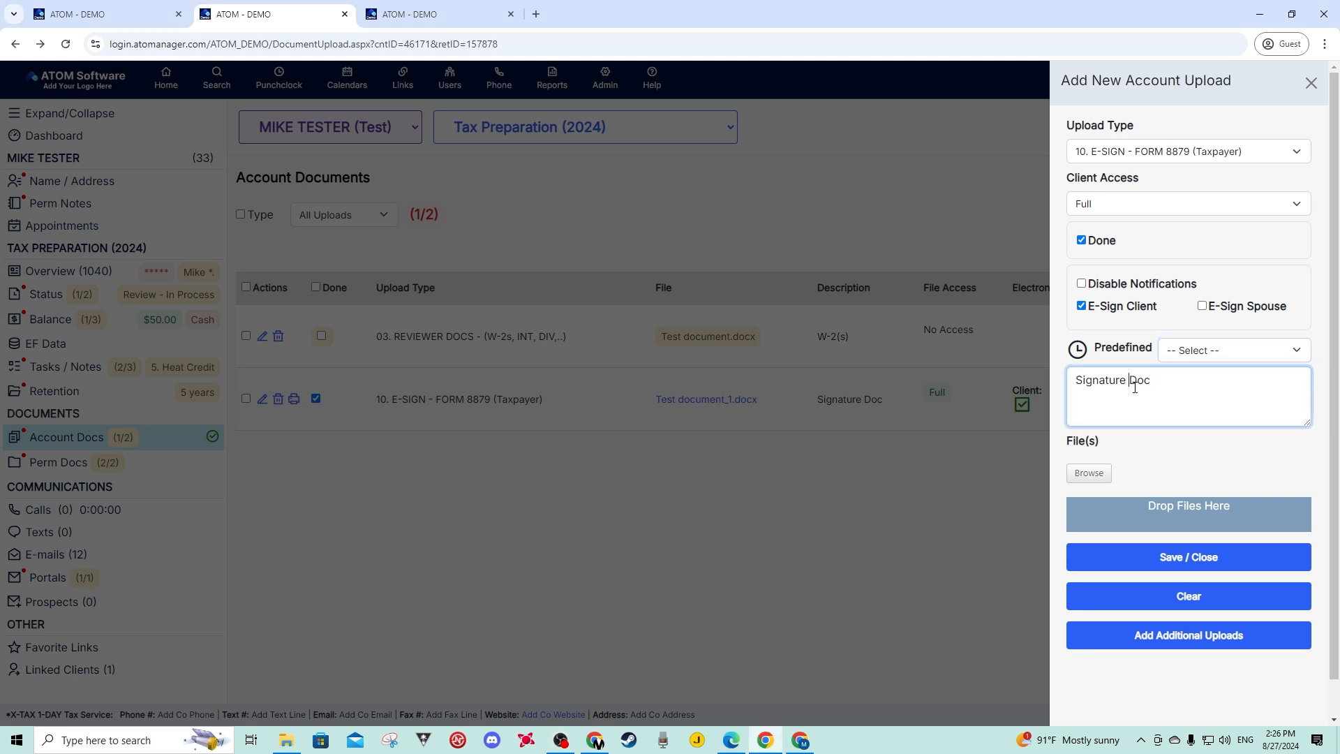
pyautogui.write('fdafda')
pyautogui.press('BackSpace')
pyautogui.press('BackSpace')
pyautogui.press('BackSpace')
# - Attach the file Test document from the Work Stuff folder and save the new account upload
pyautogui.click(1087, 475)
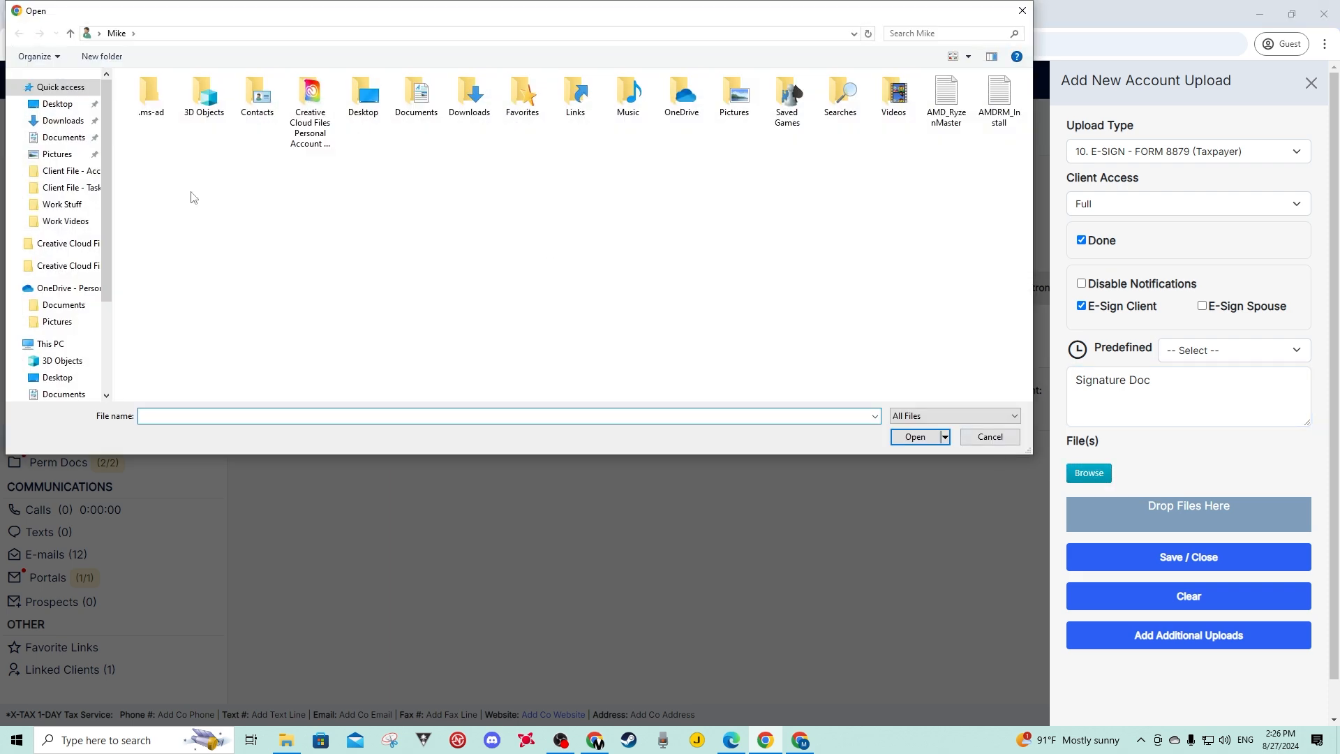
pyautogui.click(69, 210)
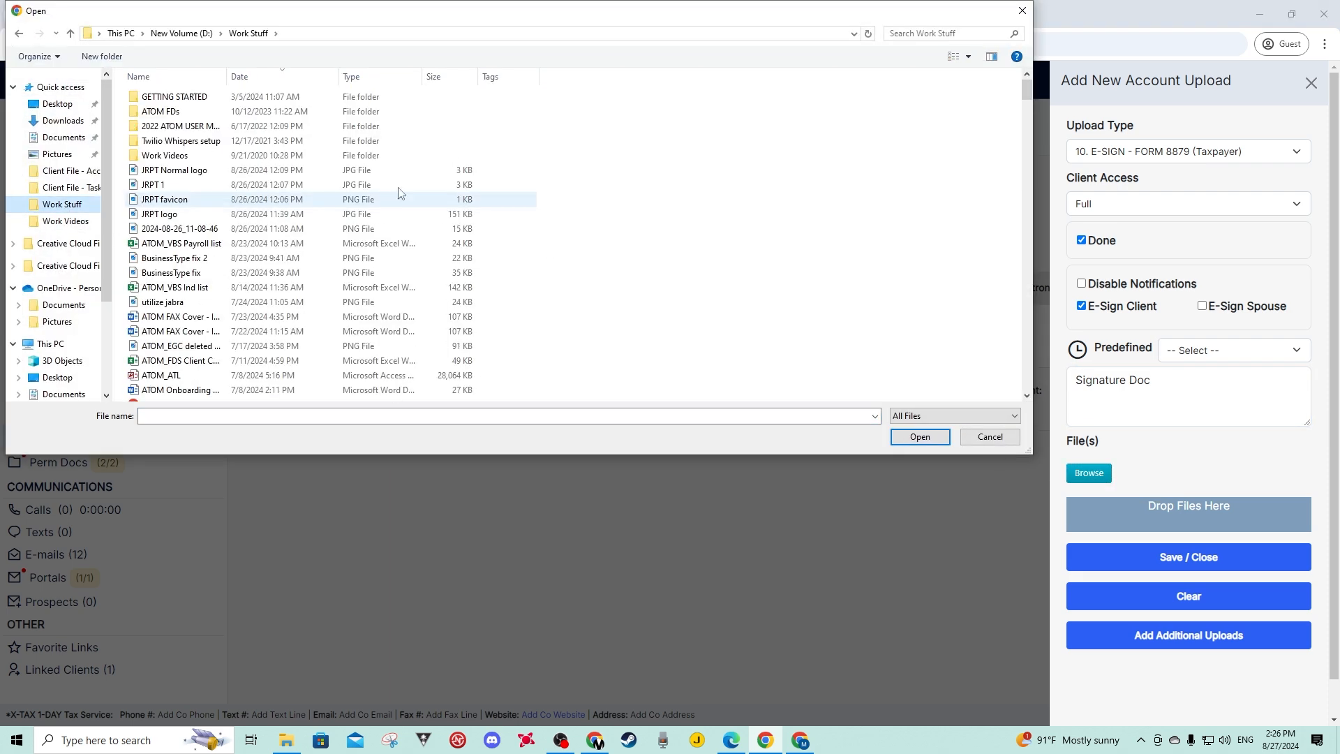
pyautogui.moveTo(1025, 90); pyautogui.dragTo(1039, 391)
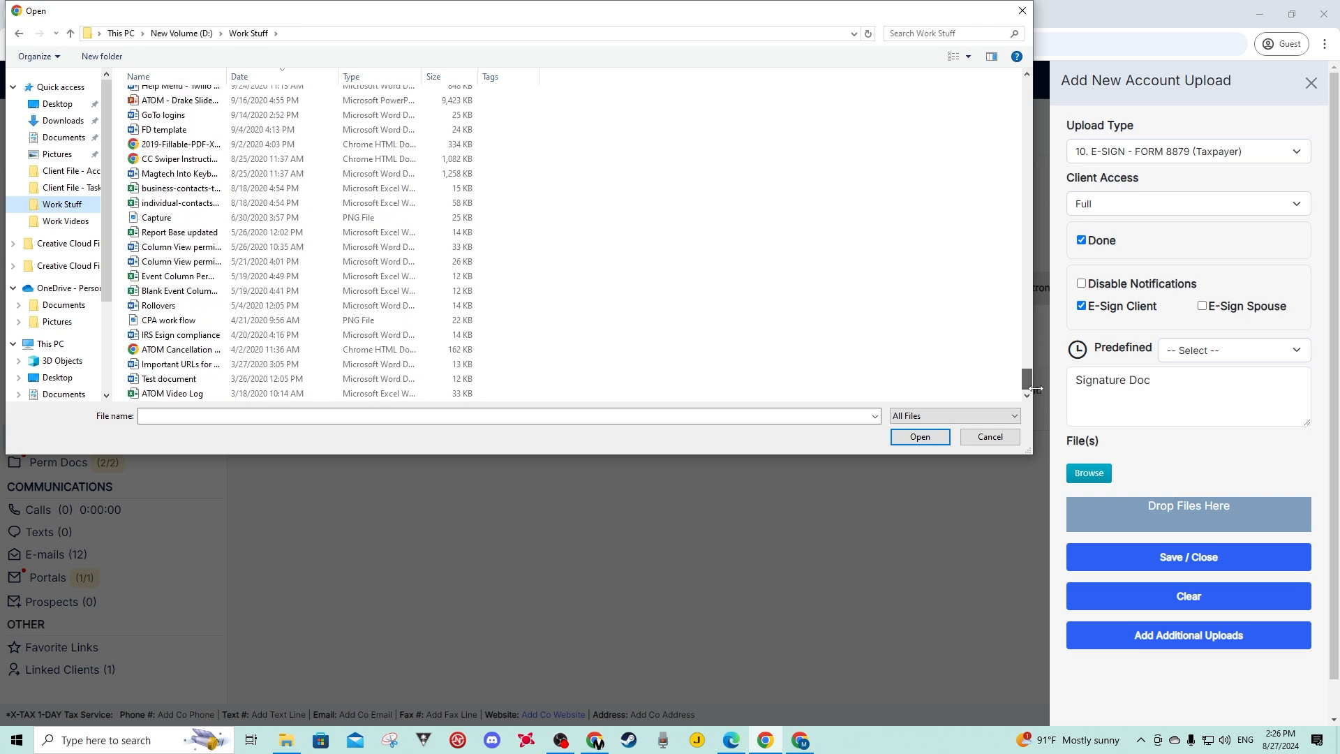
pyautogui.click(325, 379)
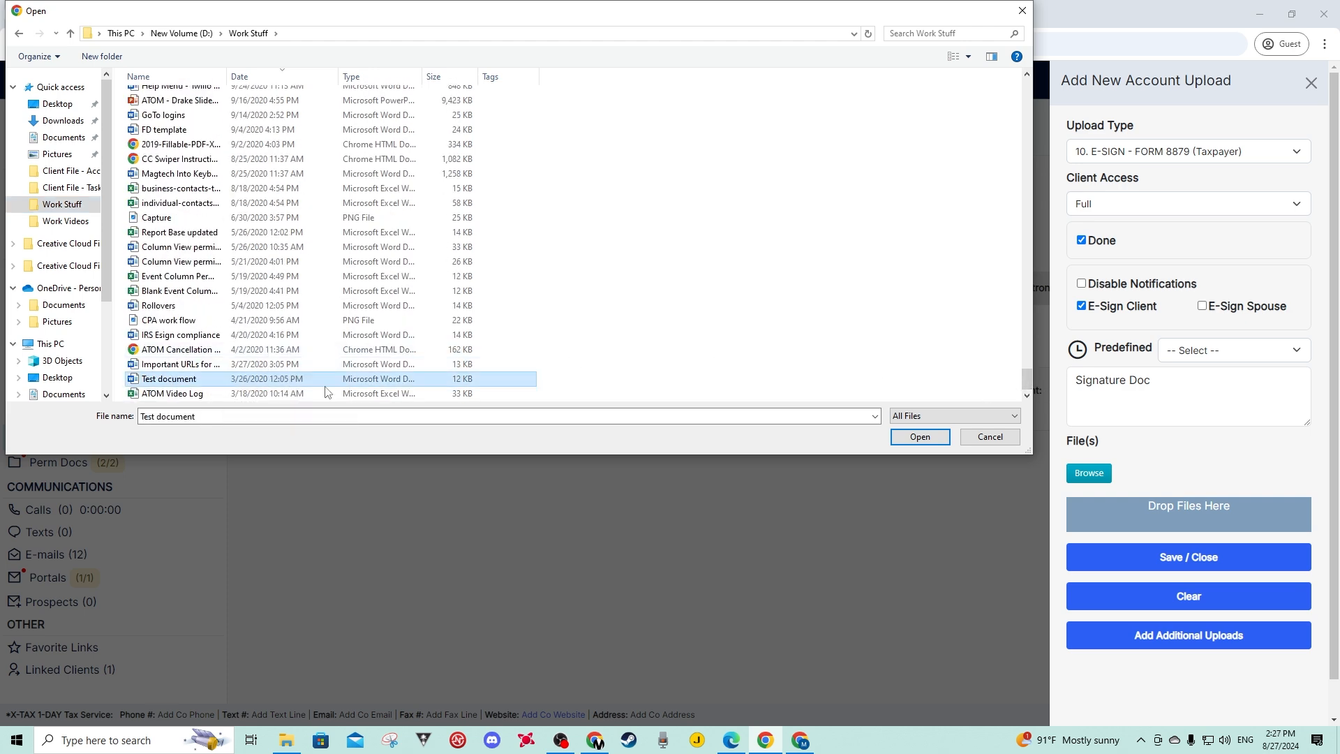
pyautogui.click(918, 437)
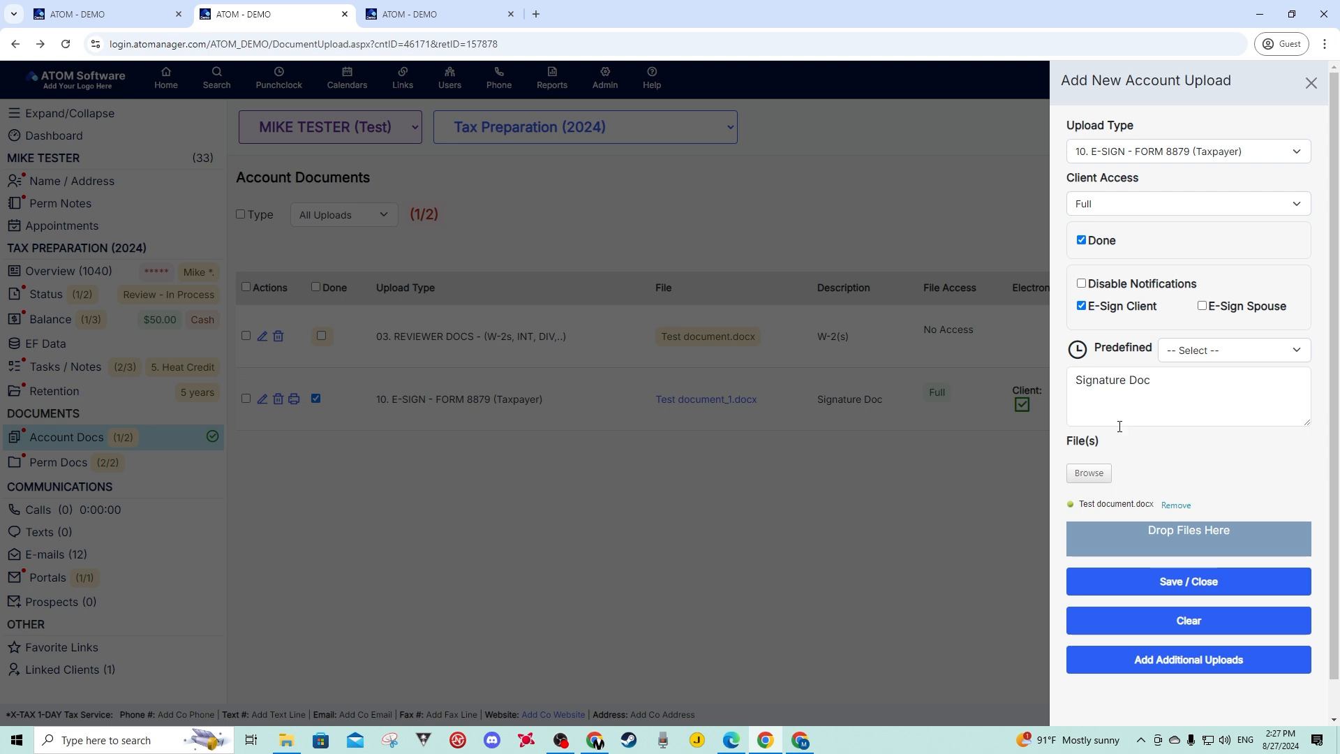
pyautogui.click(1183, 589)
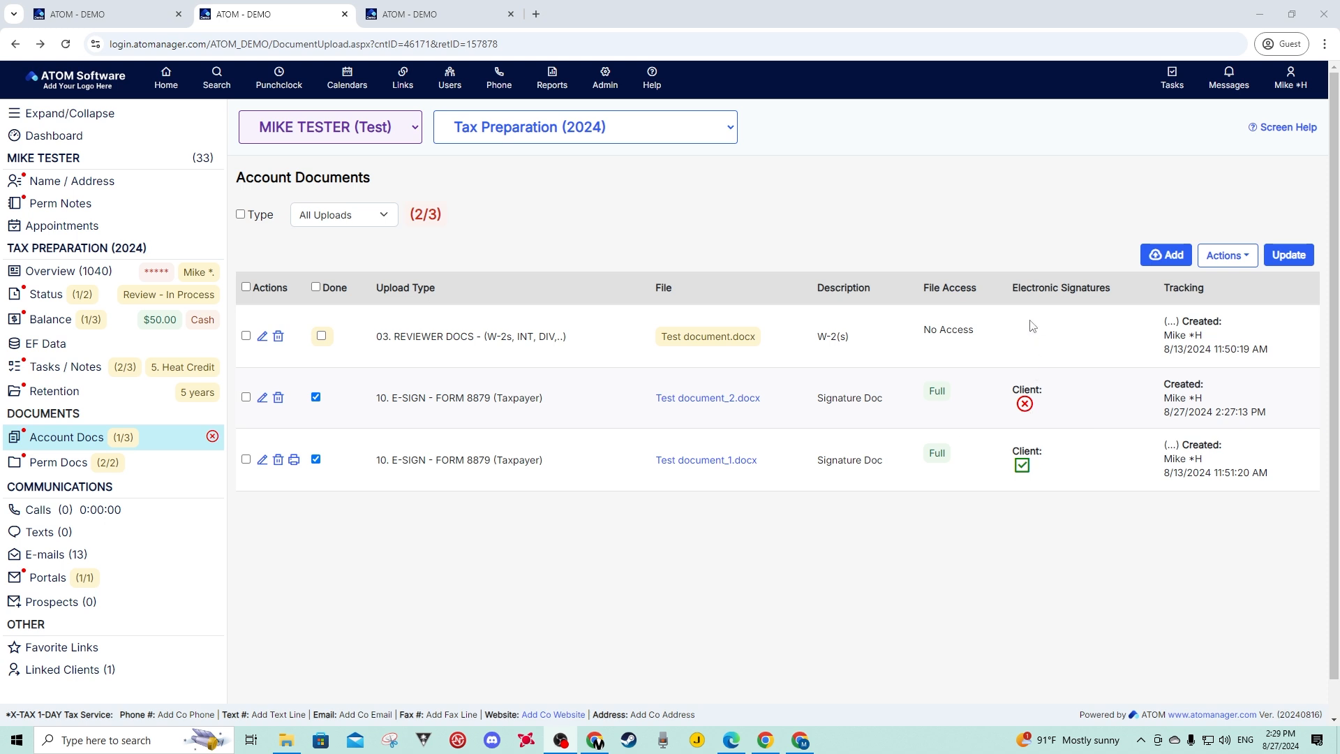
# - Check the electronic signature status and upload type of the newly added e-sign document
pyautogui.moveTo(1024, 407)
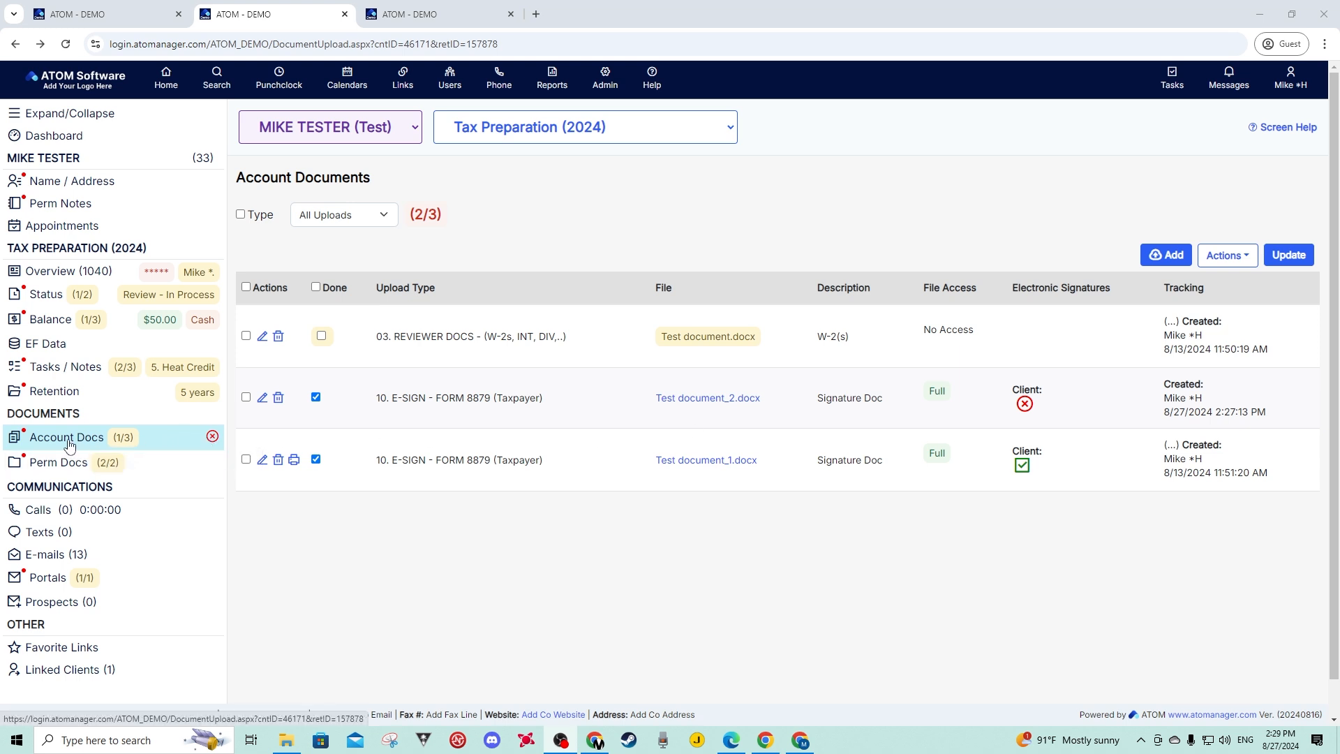
pyautogui.moveTo(210, 438)
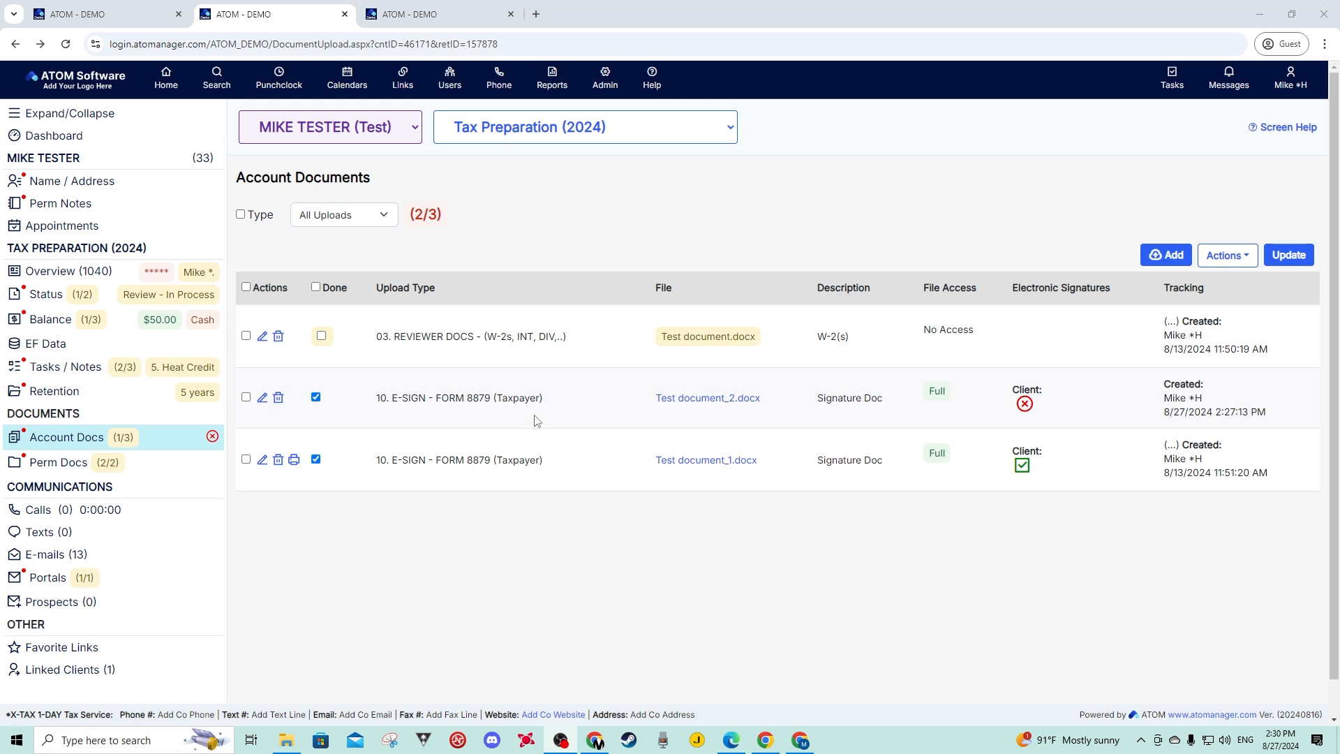
pyautogui.moveTo(547, 402); pyautogui.dragTo(417, 404)
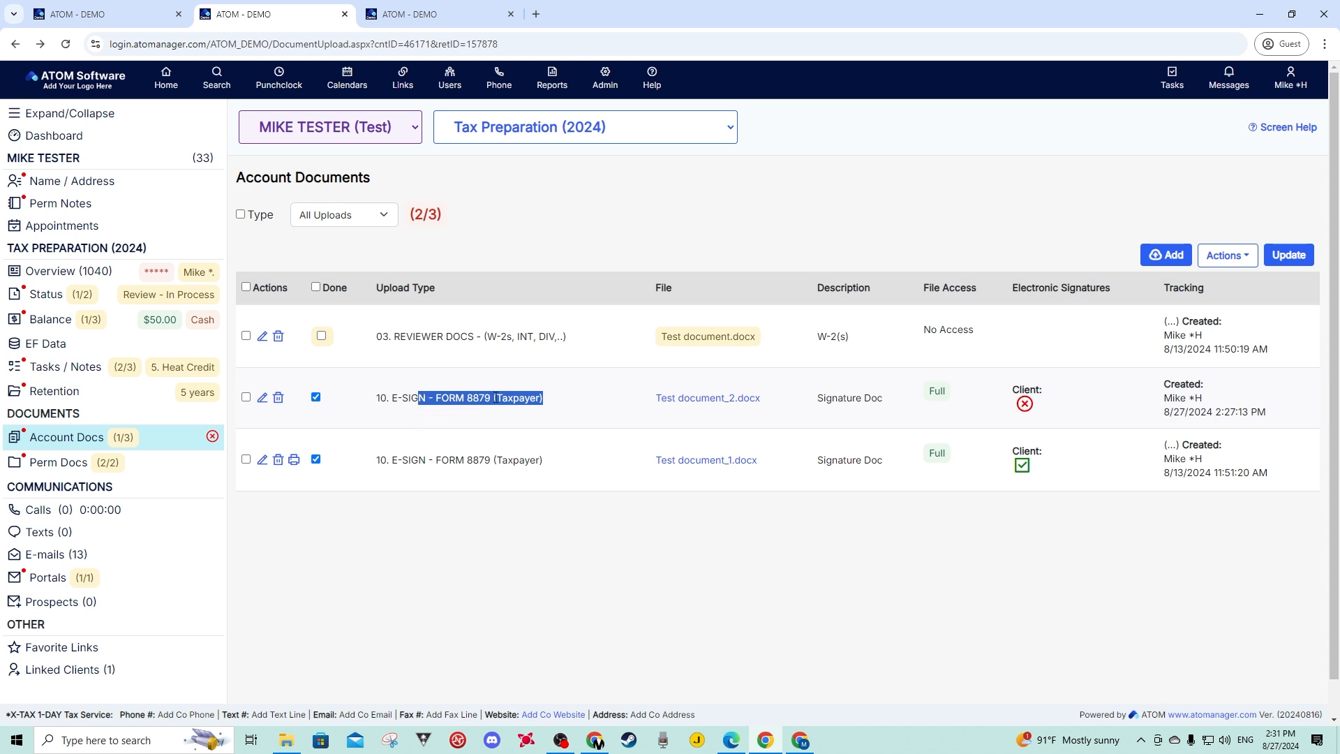
pyautogui.click(504, 421)
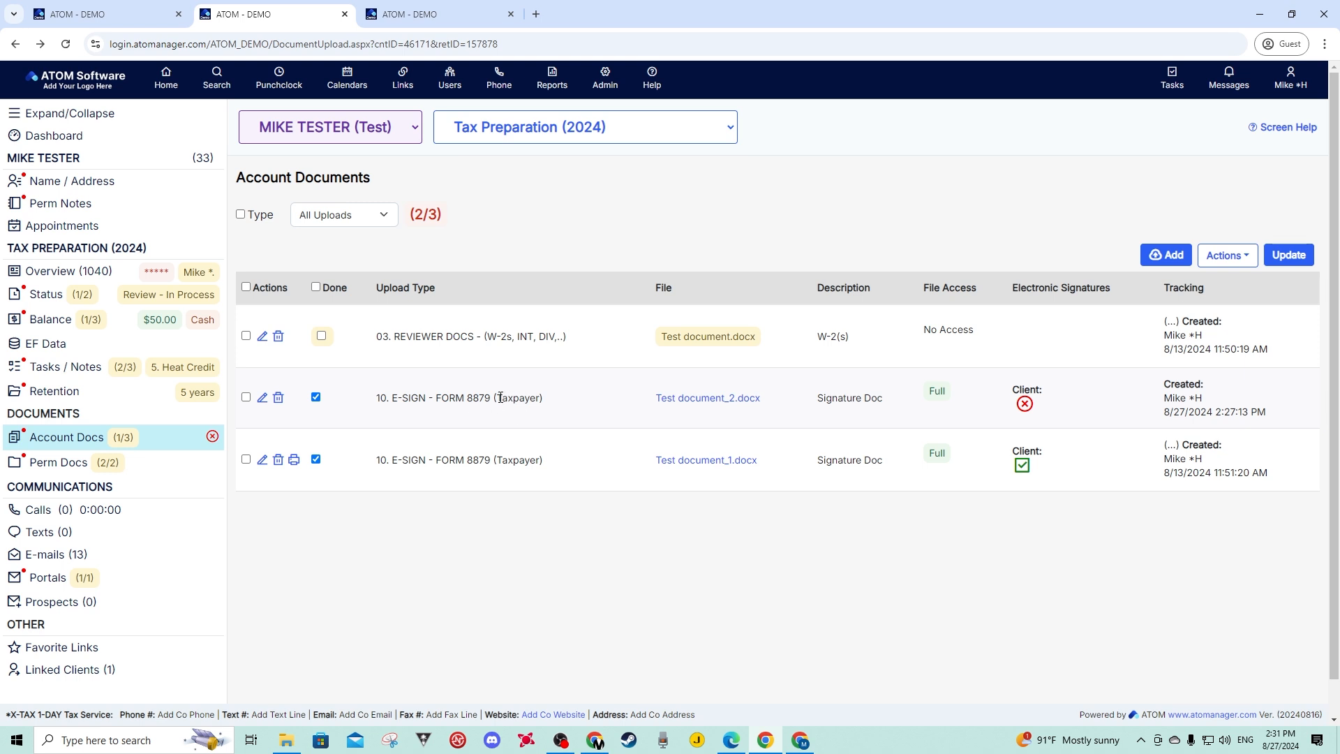
# - Open the client access notification of upload type 10. E-SIGN - FORM 8879 (Taxpayer) and read its email and text message templates
pyautogui.click(409, 14)
pyautogui.click(605, 81)
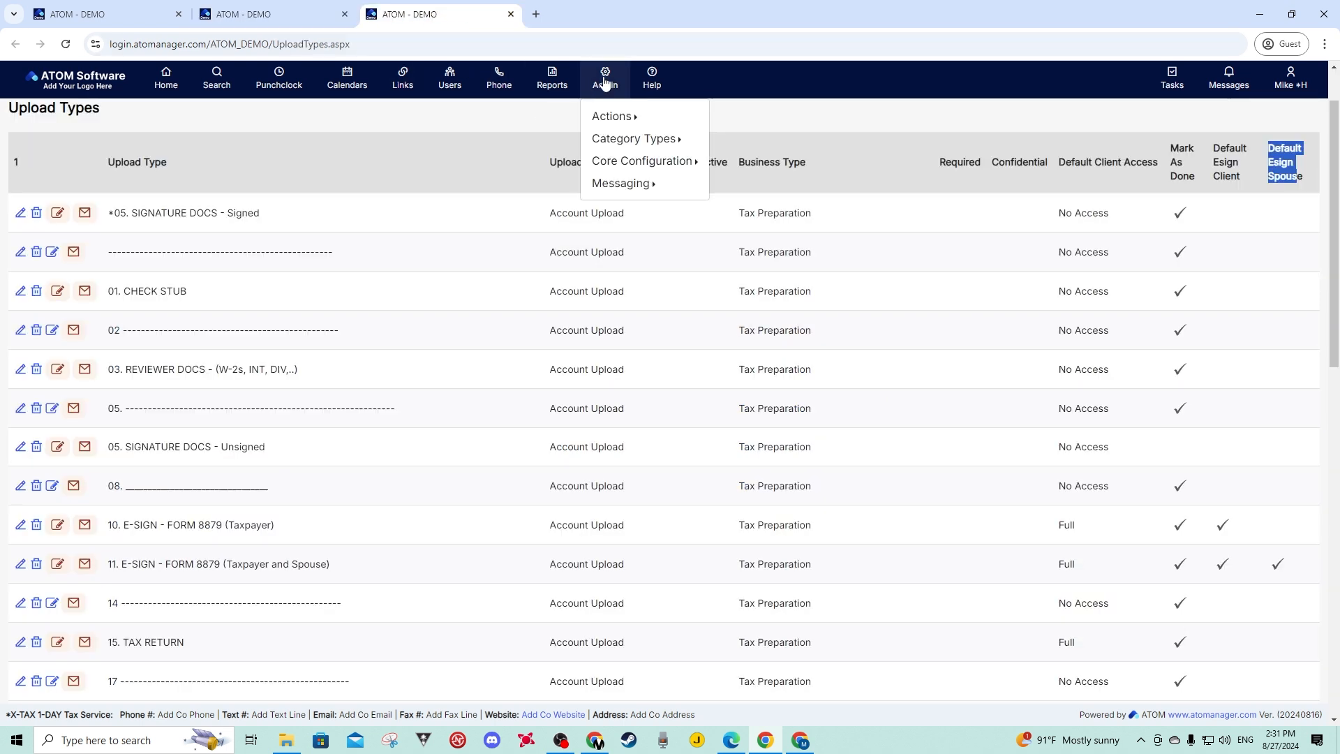
pyautogui.moveTo(613, 139)
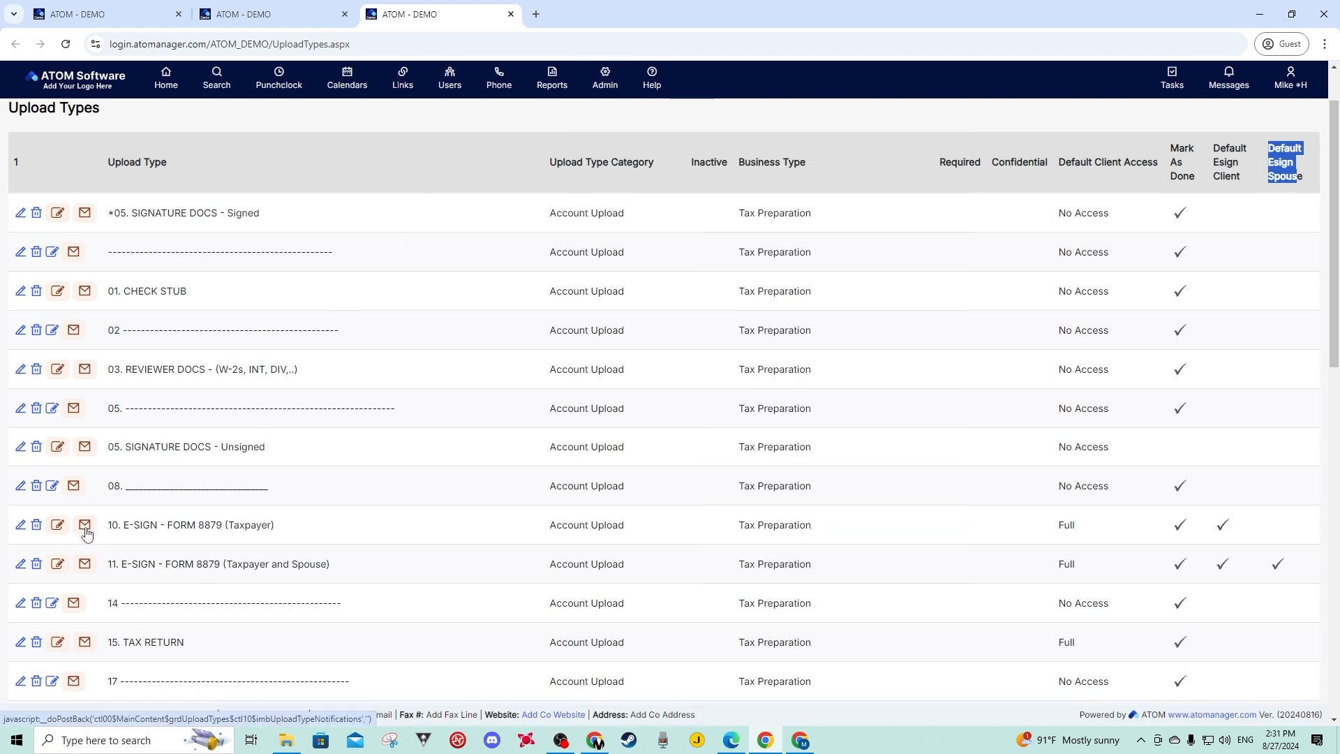
pyautogui.moveTo(262, 525); pyautogui.dragTo(111, 525)
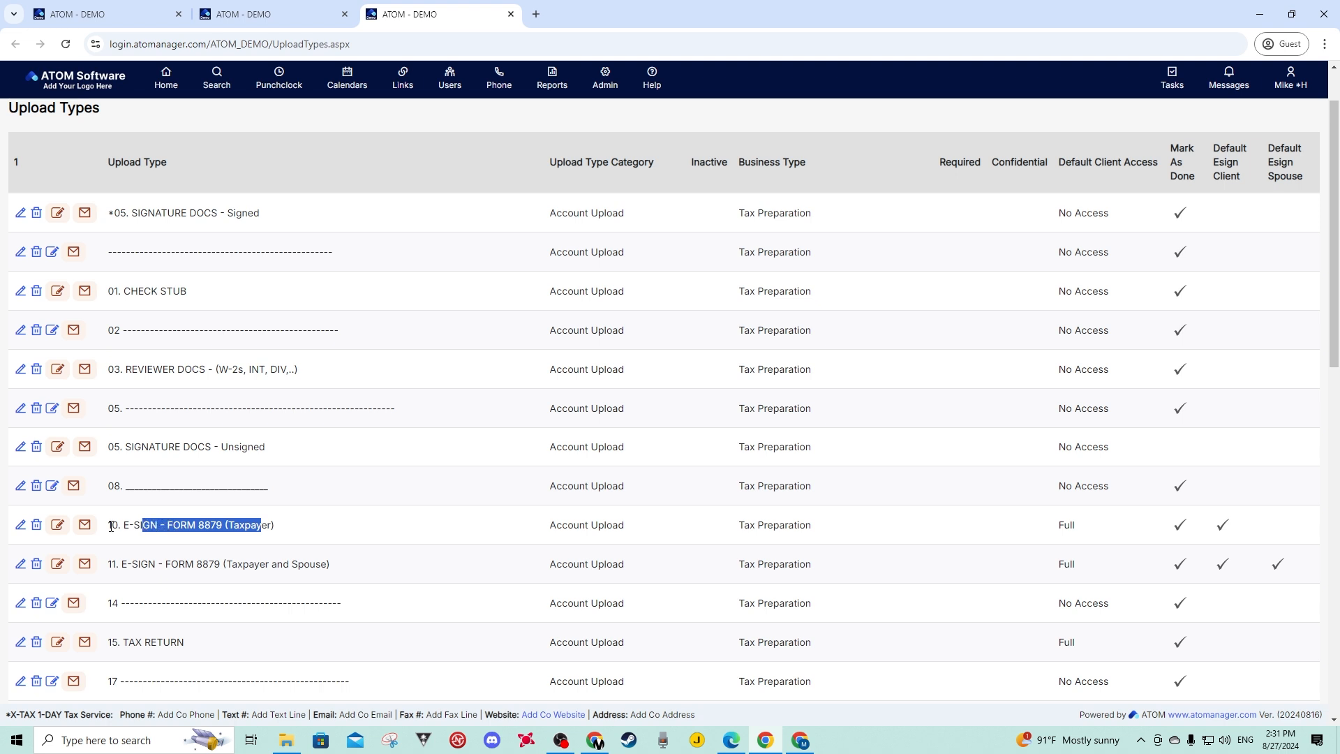
pyautogui.click(87, 529)
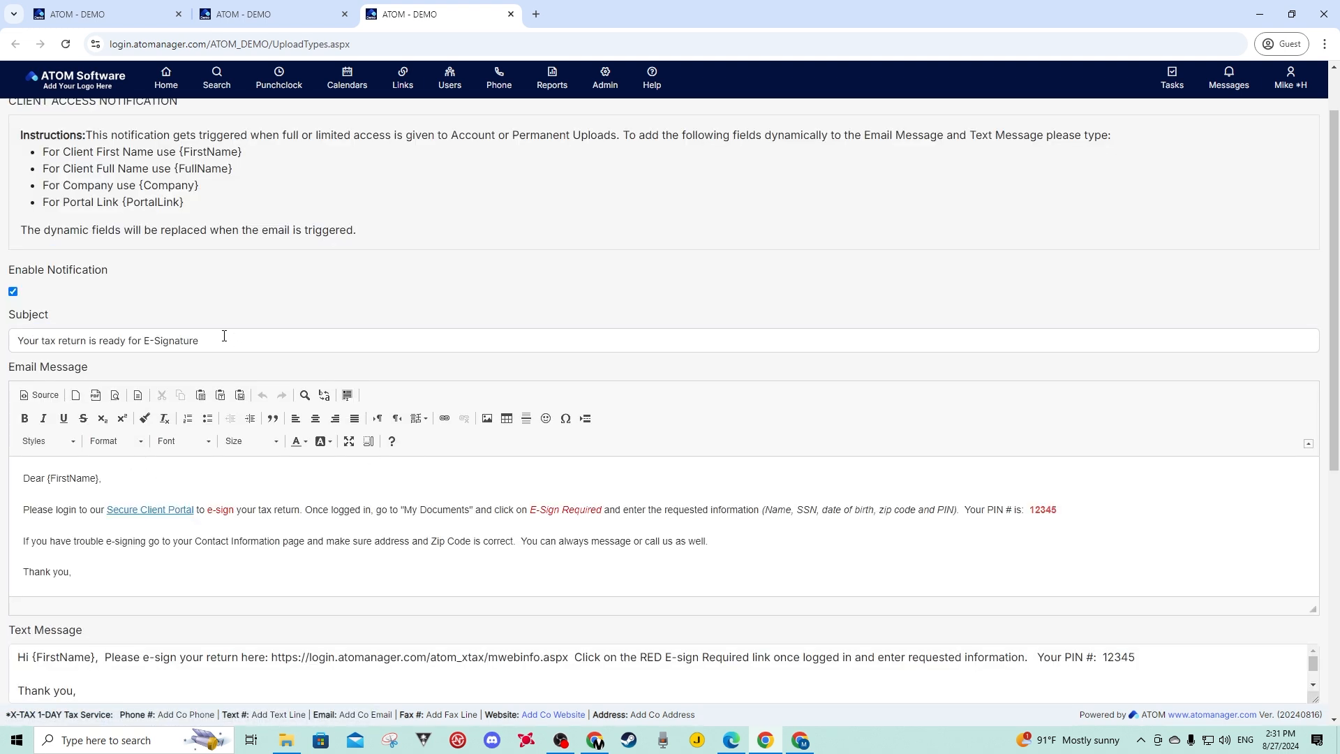
pyautogui.scroll(-3, 288, 514)
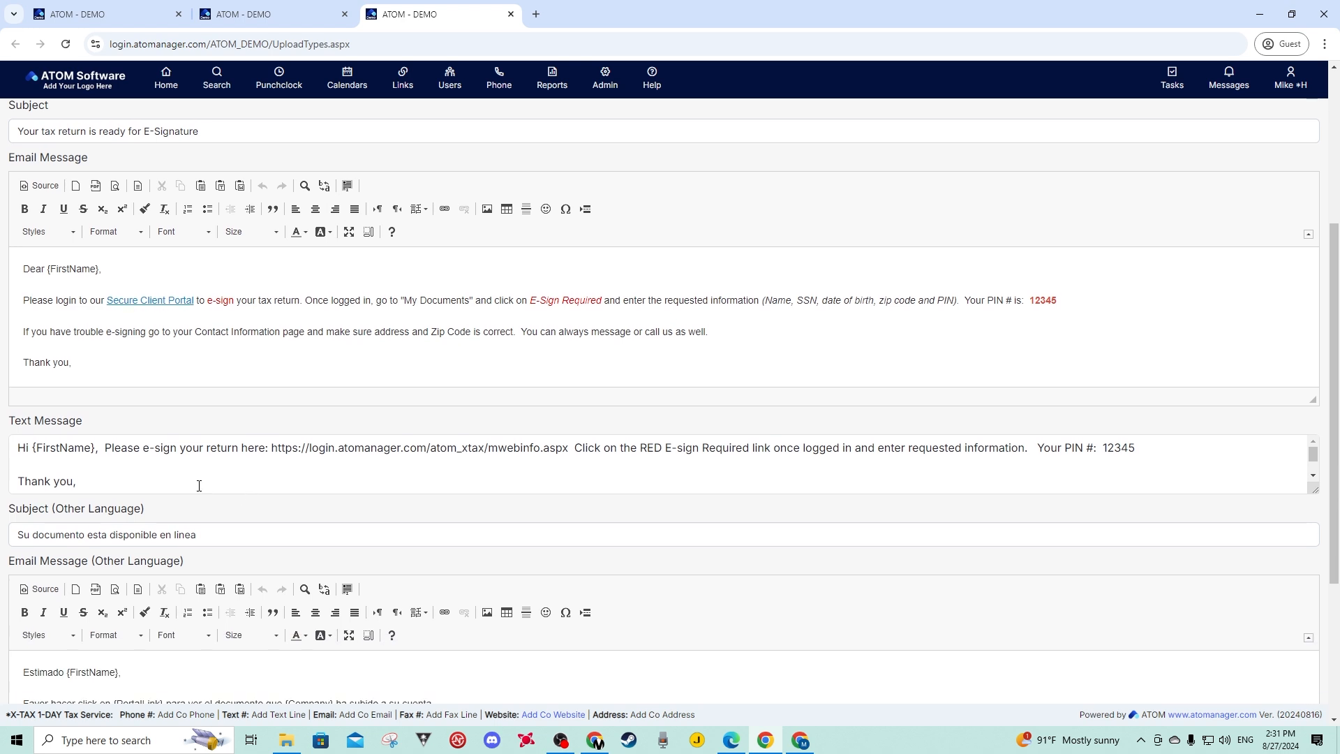
pyautogui.scroll(3, 195, 481)
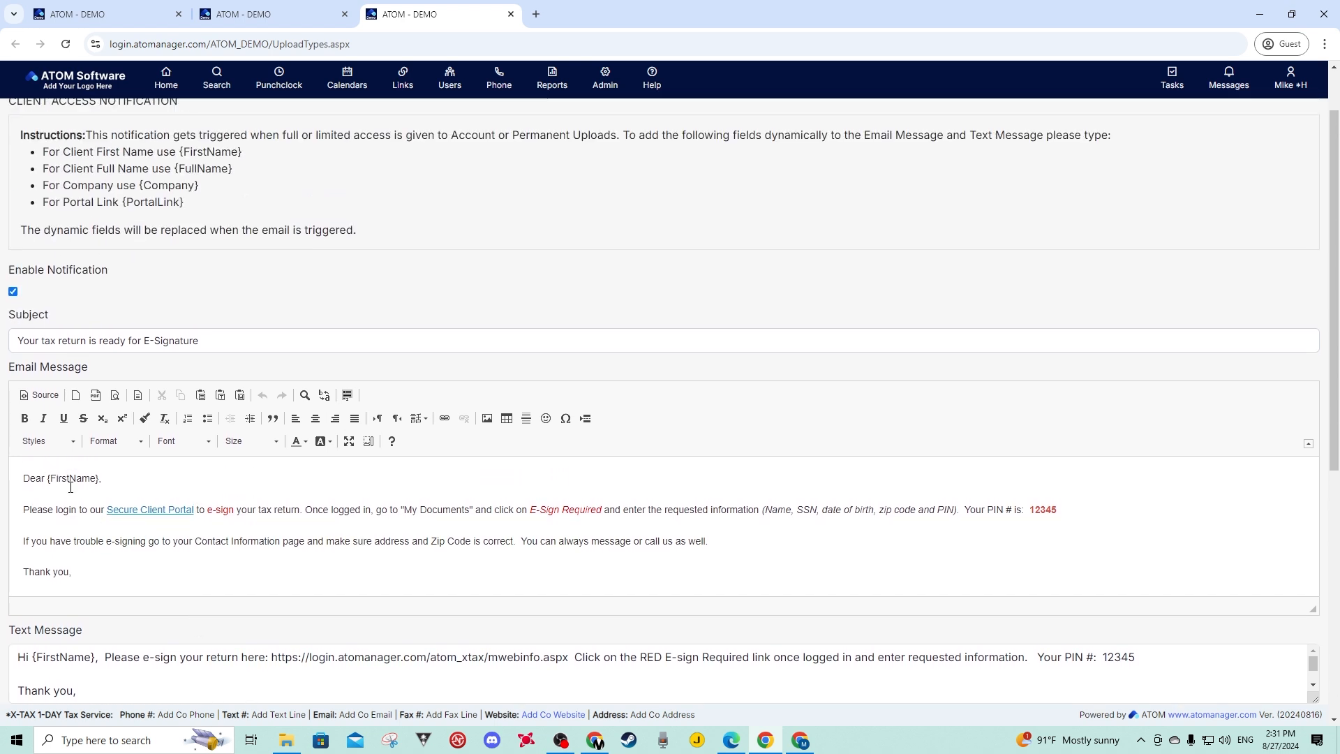
pyautogui.scroll(-1, 96, 582)
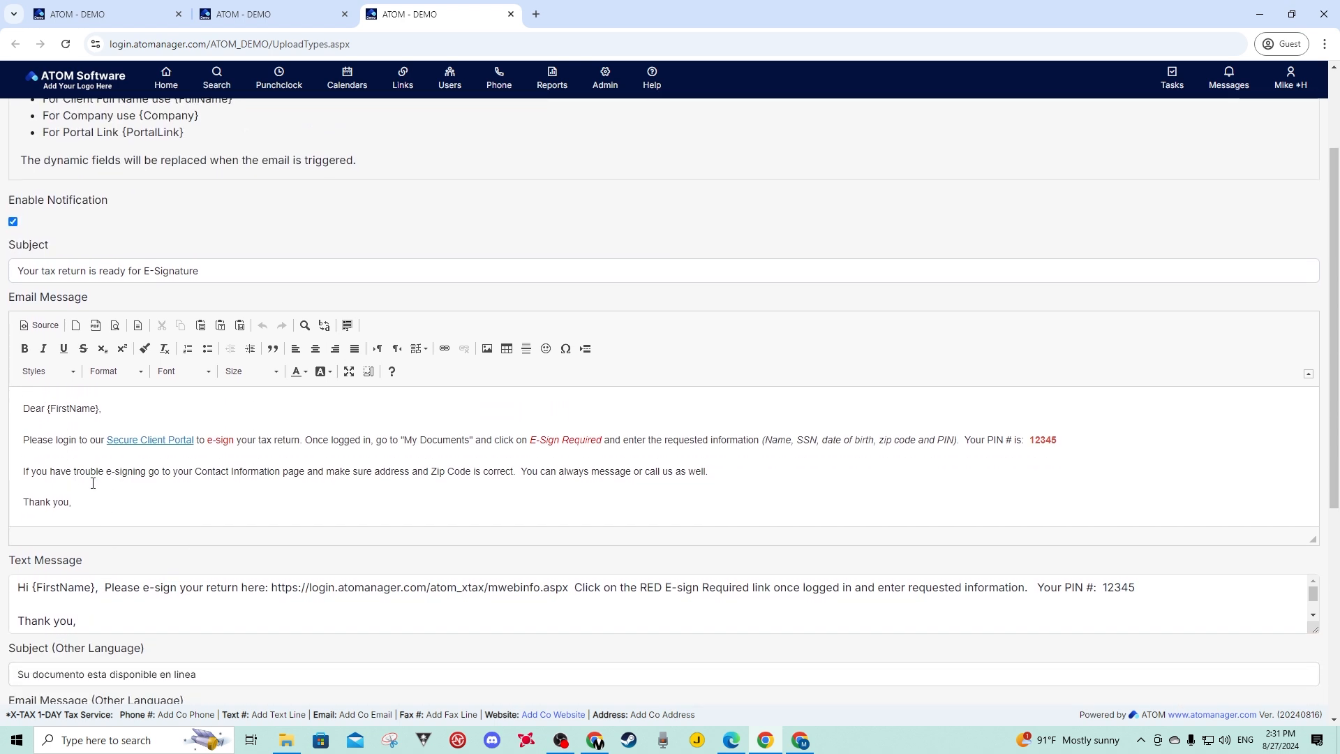
pyautogui.scroll(1, 93, 478)
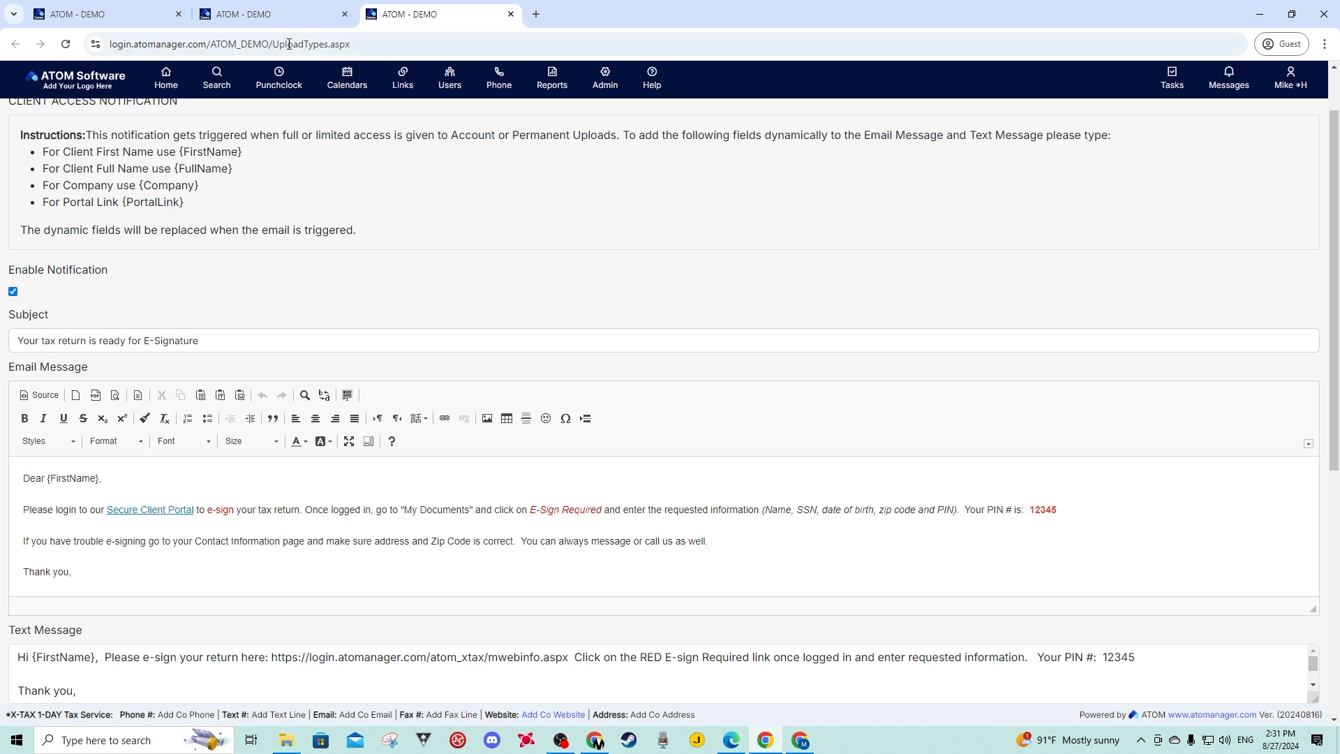
# - Open the client's Name / Address record and review the primary contact's first name, last name, date of birth and zip code
pyautogui.click(280, 9)
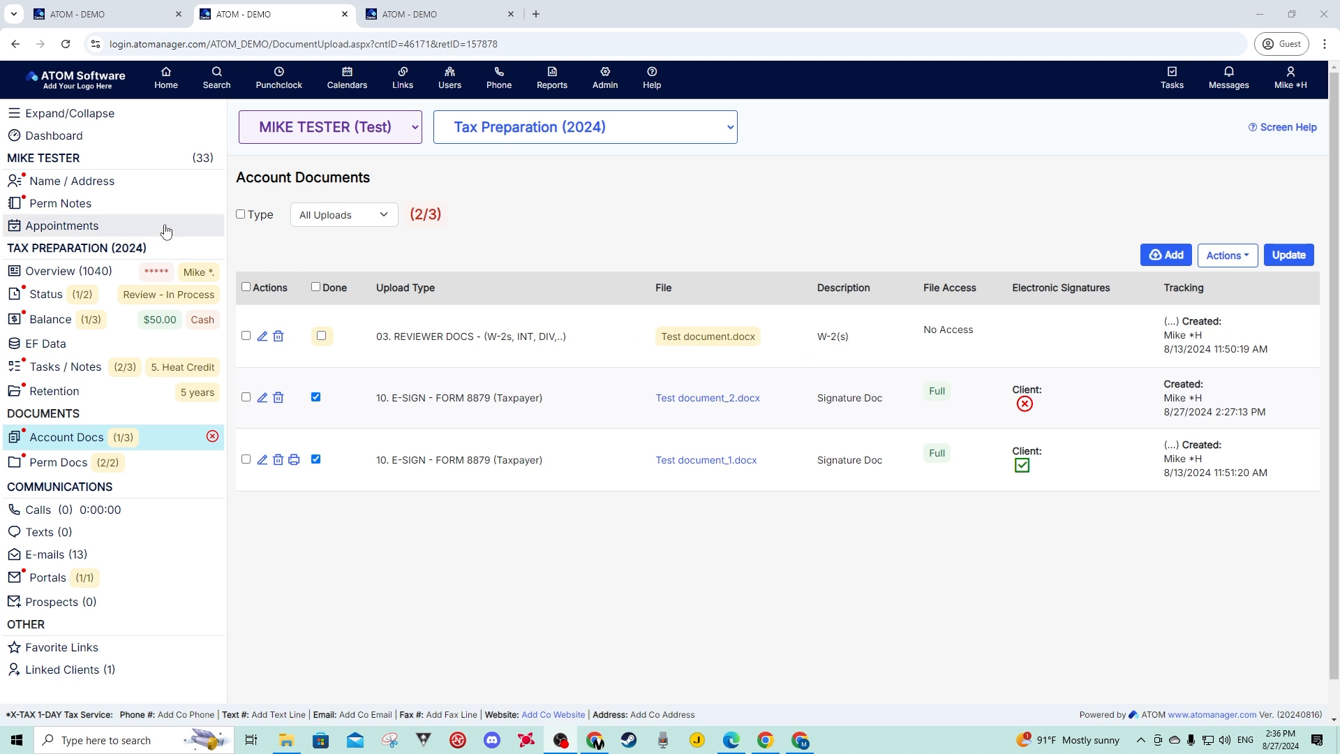
pyautogui.click(68, 189)
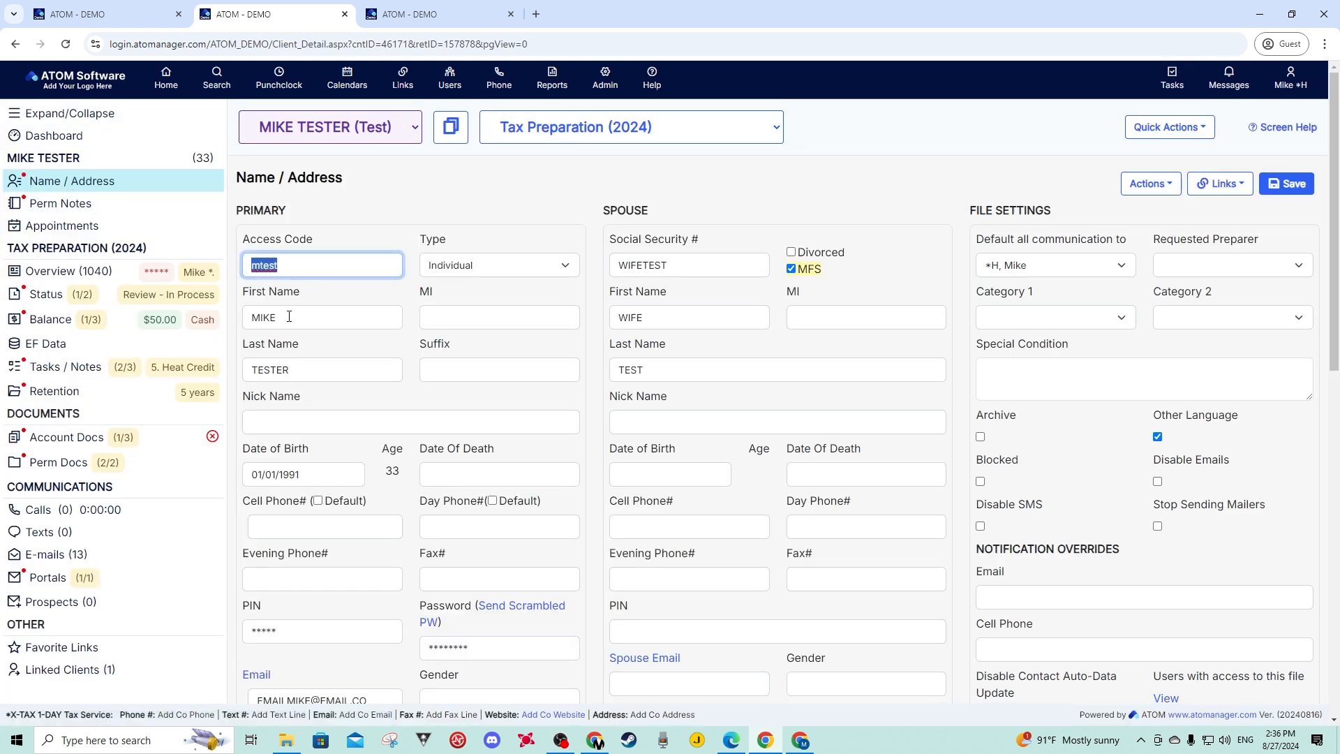
pyautogui.click(289, 317)
pyautogui.click(298, 367)
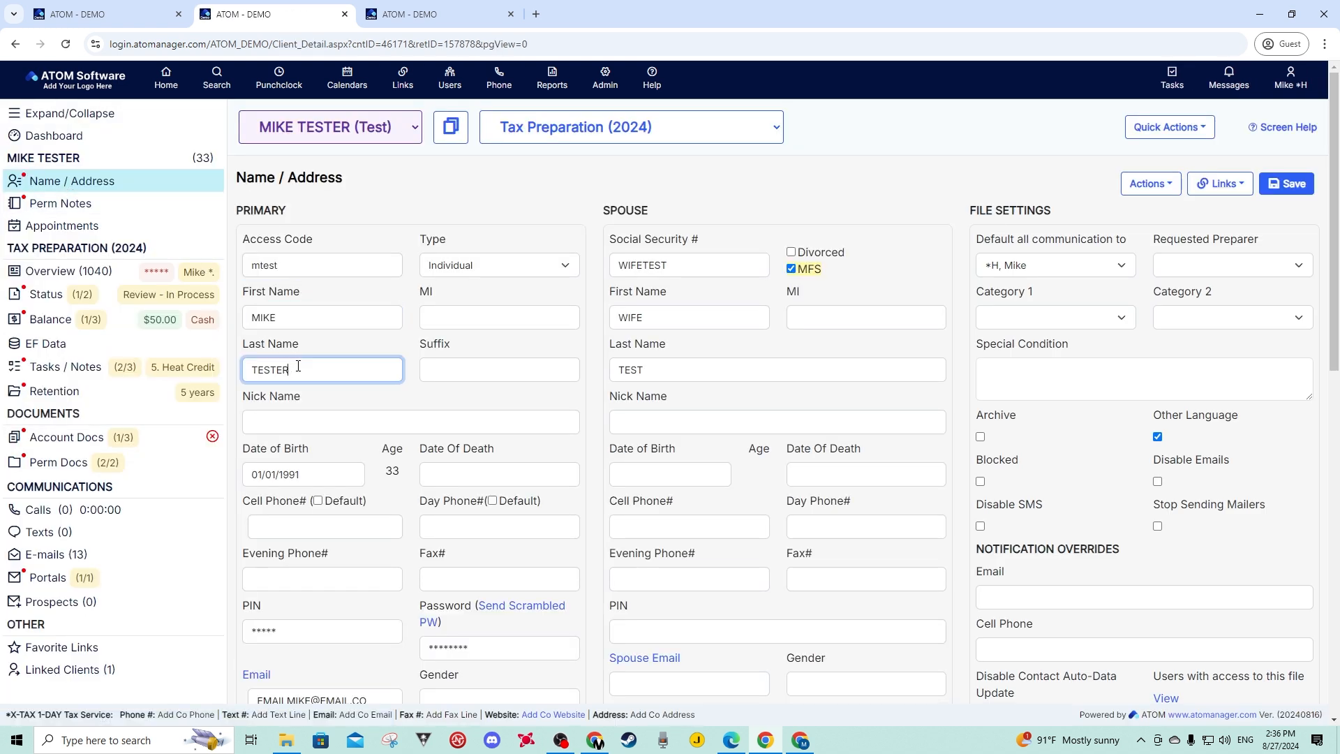
pyautogui.click(327, 476)
pyautogui.scroll(-7, 345, 465)
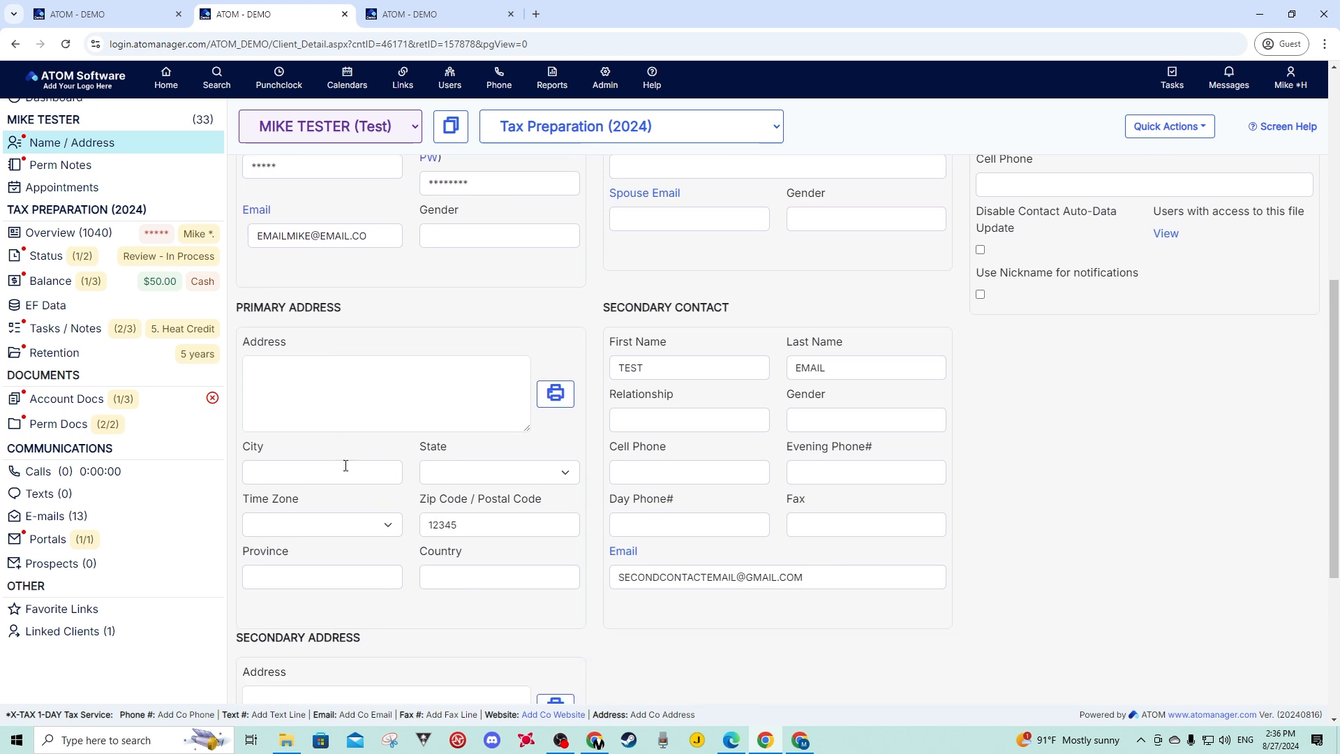
pyautogui.scroll(-1, 346, 465)
pyautogui.doubleClick(426, 496)
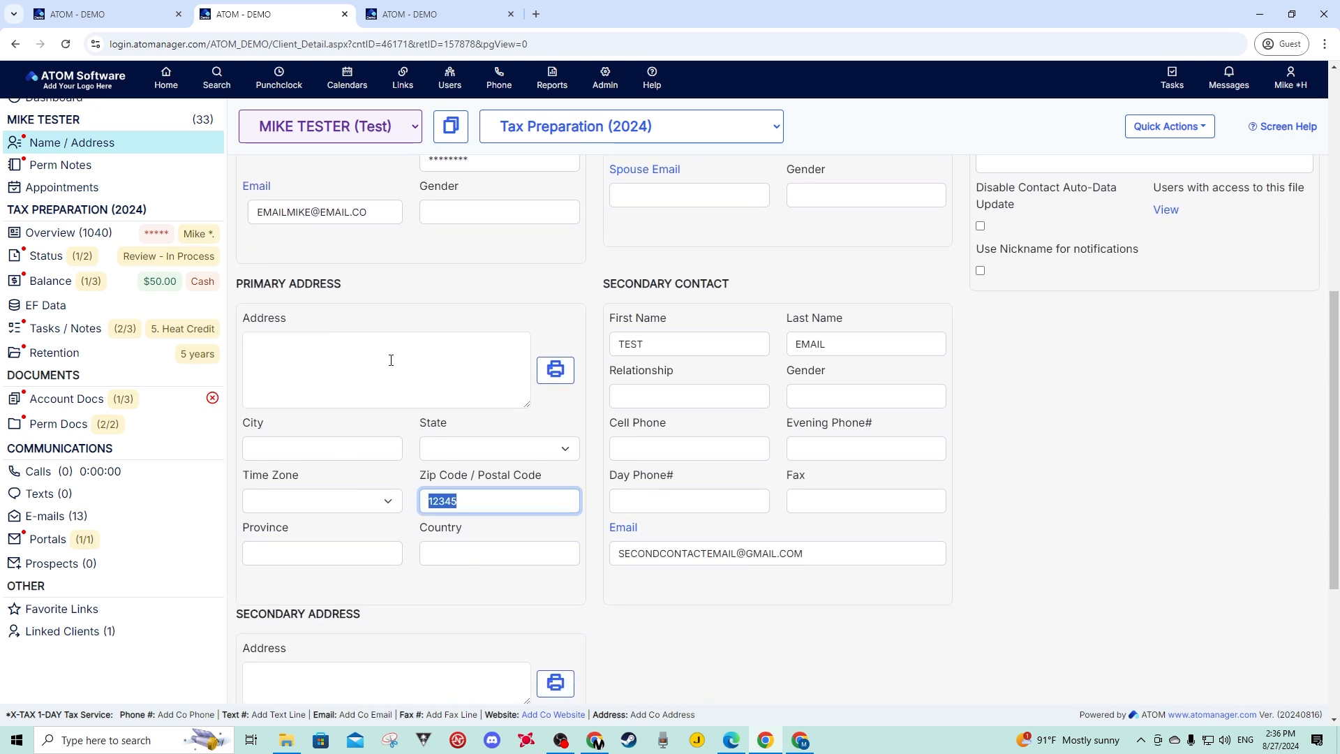
# - Examine the primary contact's PIN field used for electronic signatures
pyautogui.scroll(4, 391, 334)
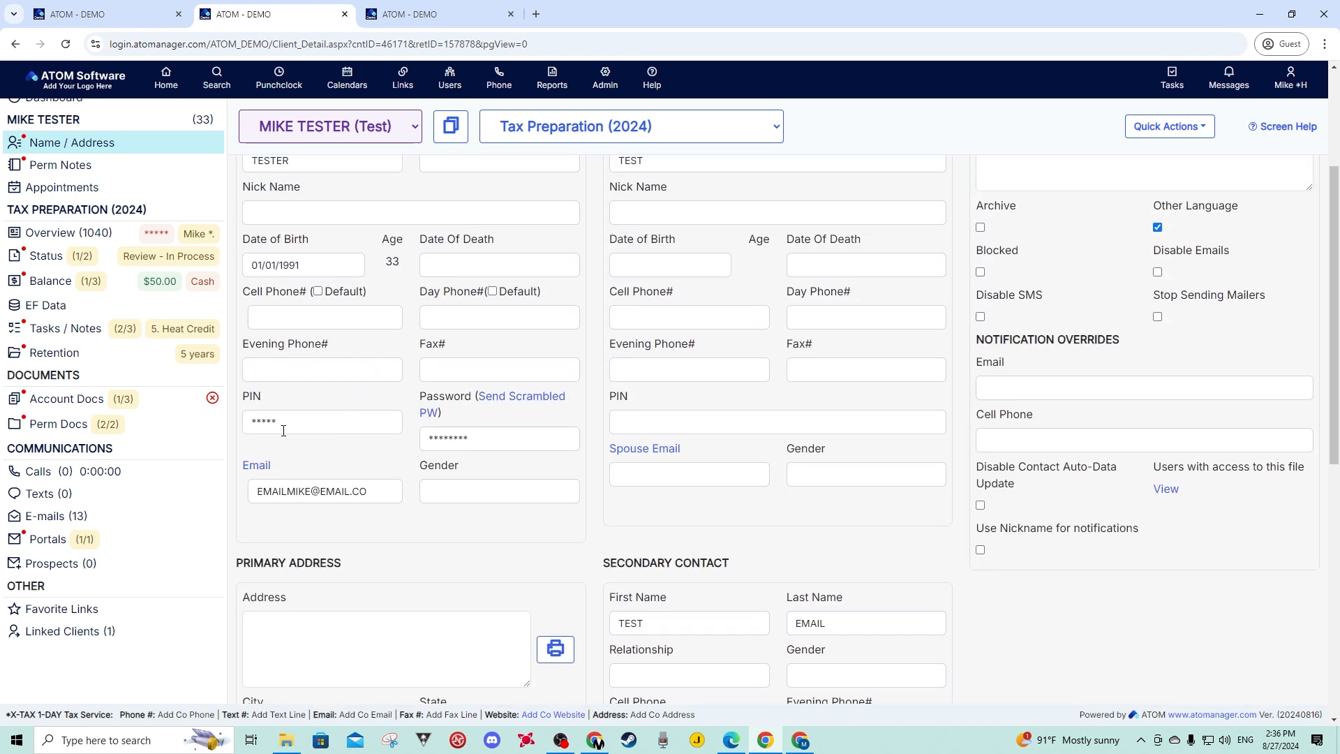
pyautogui.doubleClick(285, 423)
pyautogui.click(286, 420)
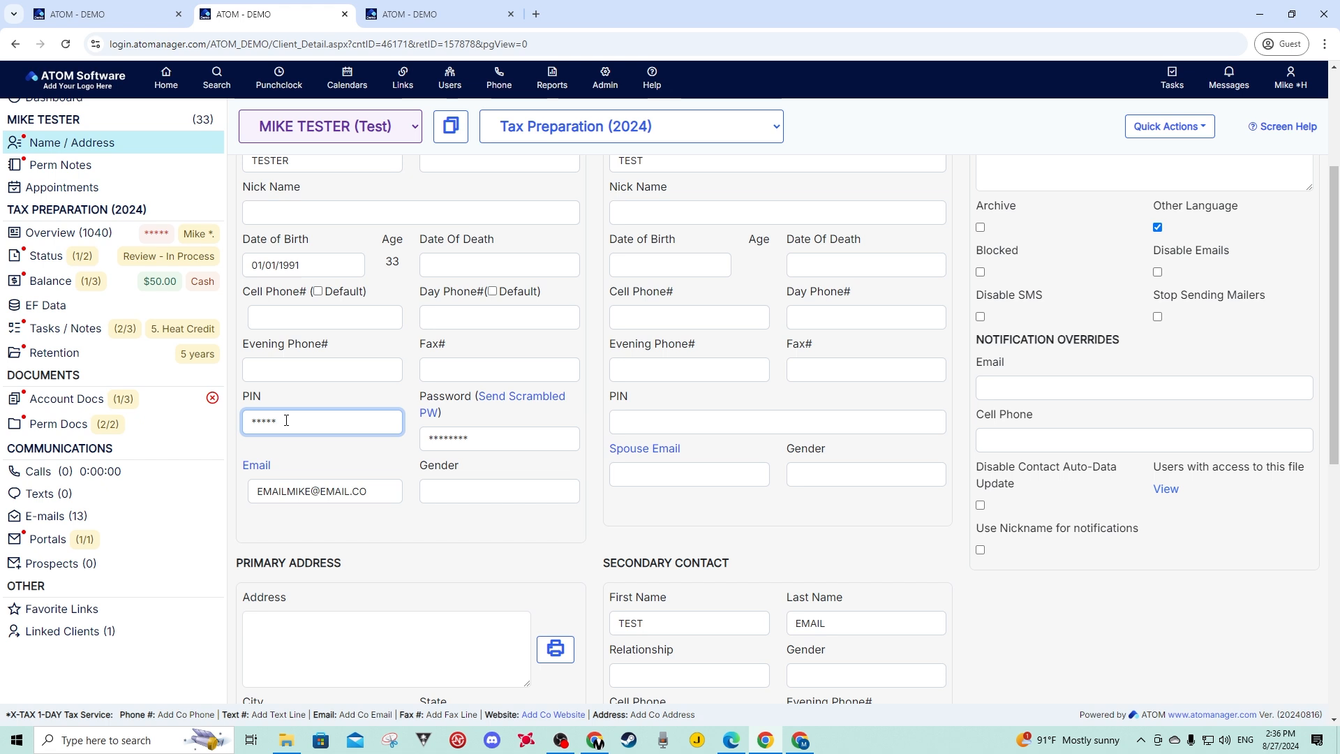
pyautogui.doubleClick(258, 422)
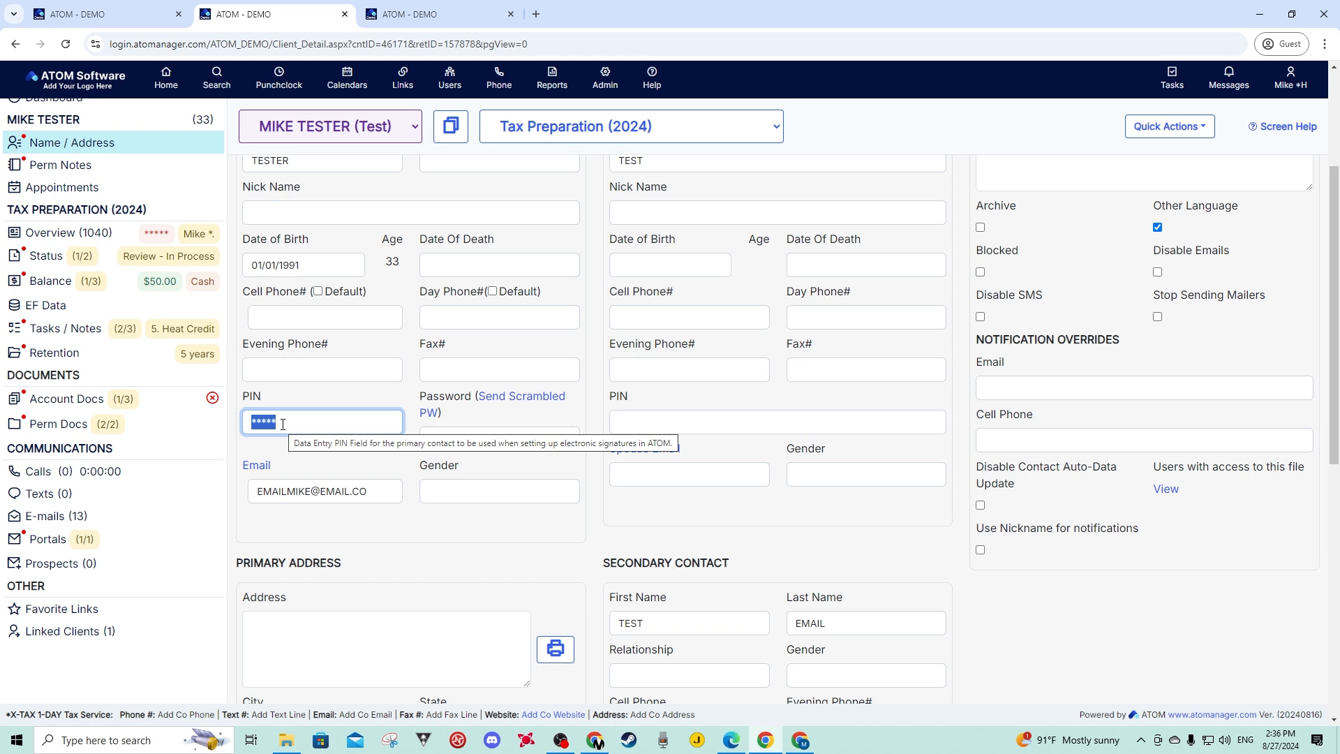
# - Compare the primary contact's PIN field with the separate password field
pyautogui.click(283, 424)
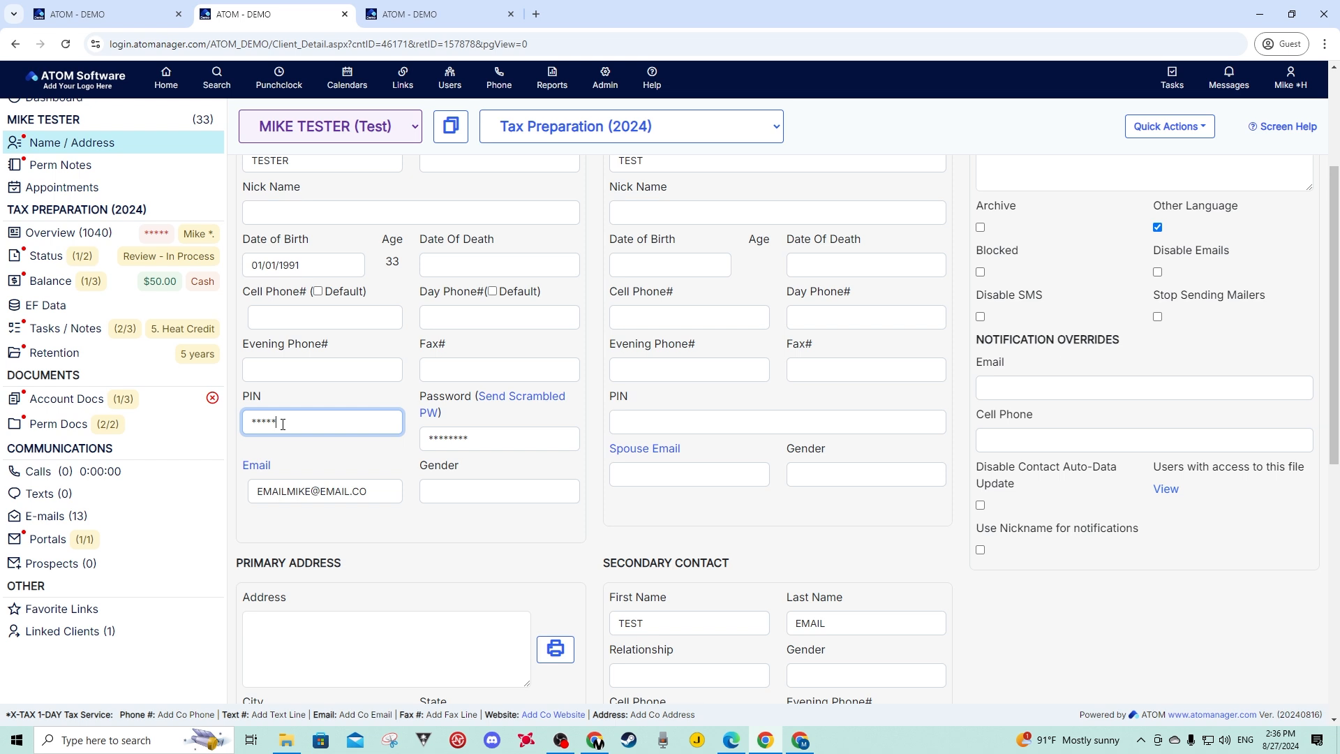
pyautogui.click(488, 441)
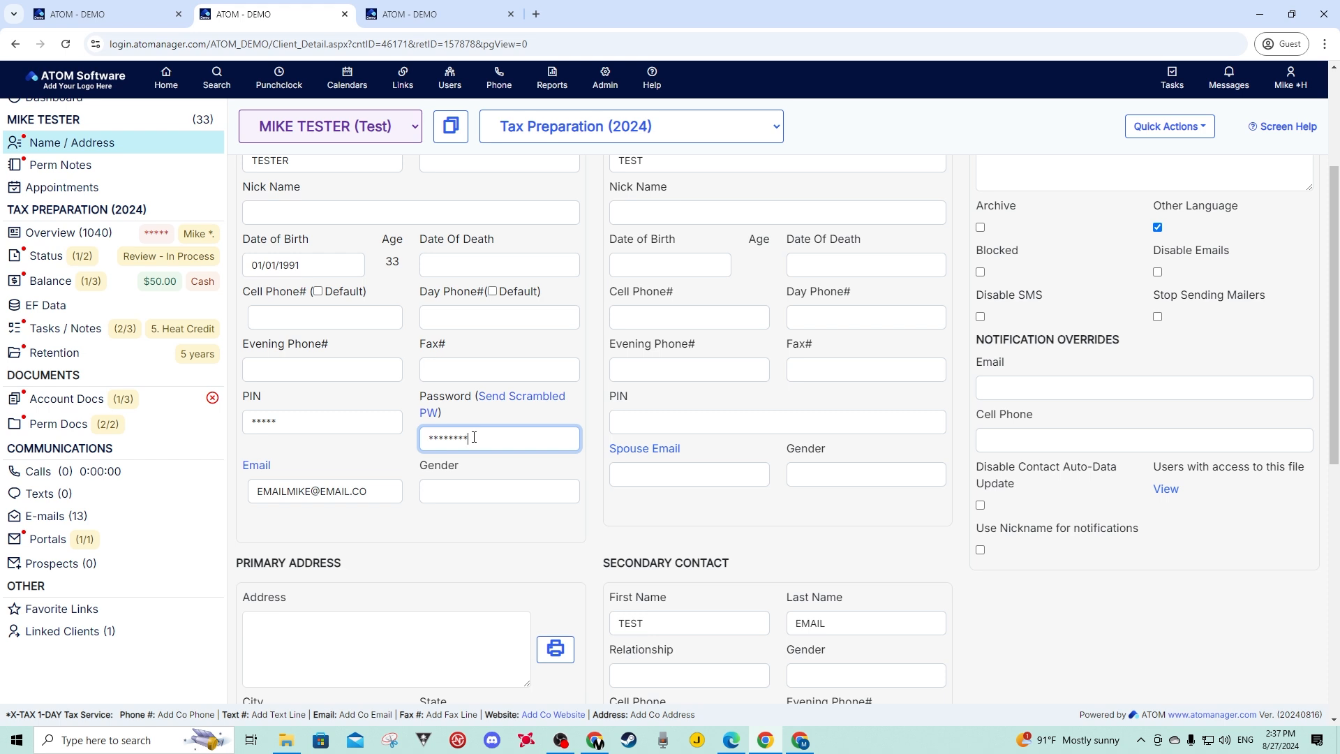
# - Review the primary contact's access code, first name, last name, date of birth, PIN and zip code in the client record
pyautogui.scroll(3, 343, 448)
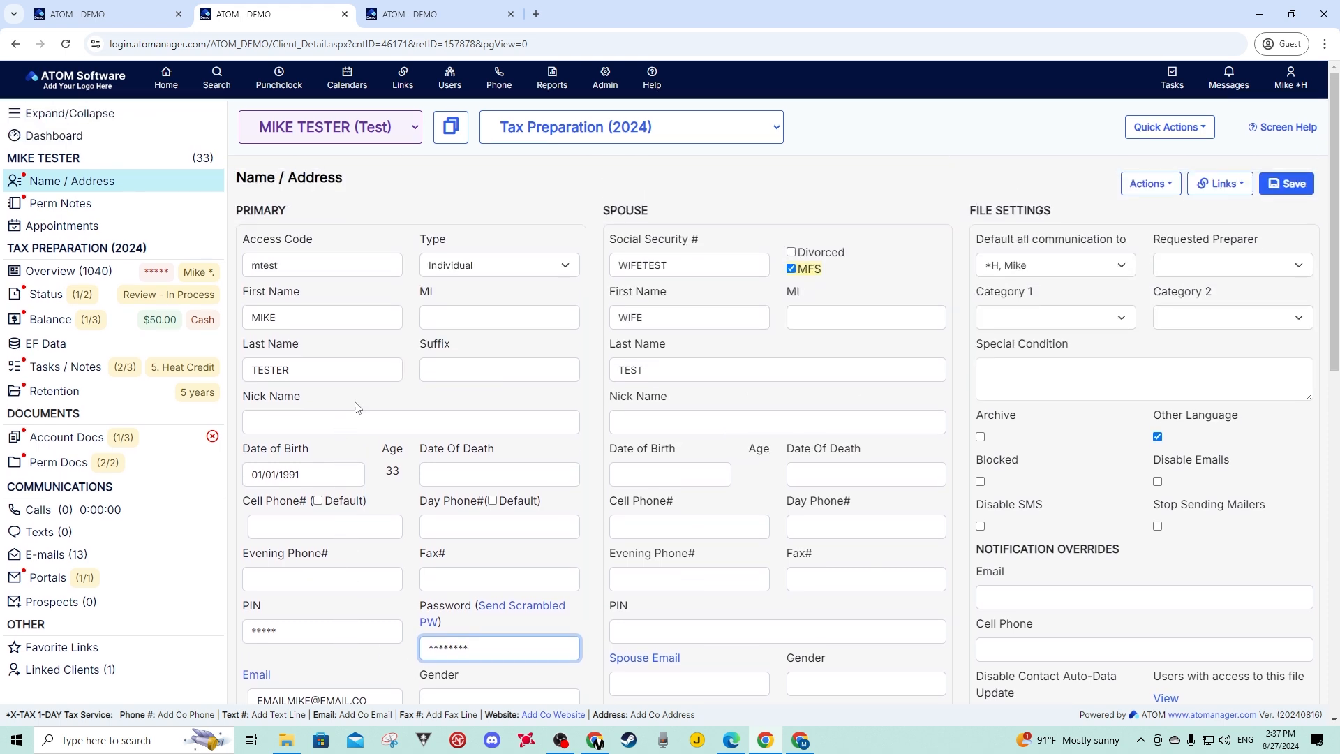
pyautogui.click(299, 268)
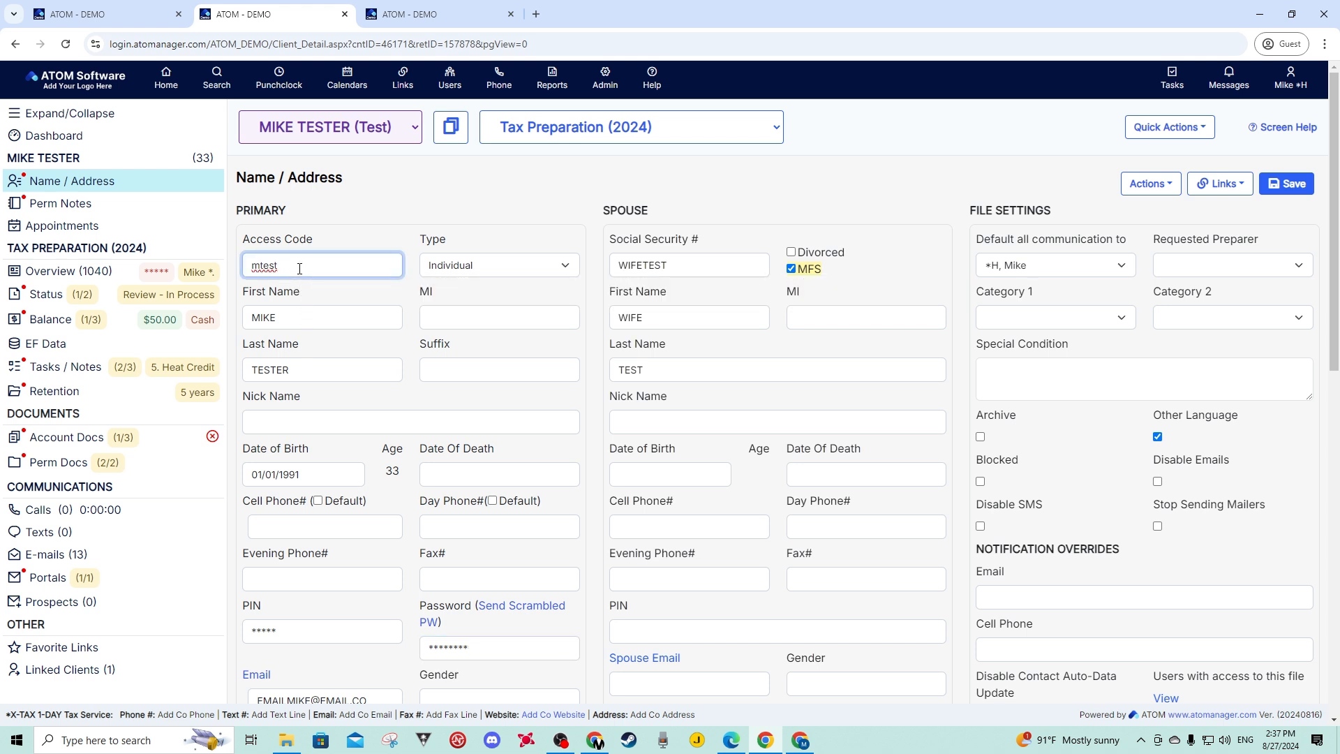
pyautogui.click(301, 317)
pyautogui.click(301, 369)
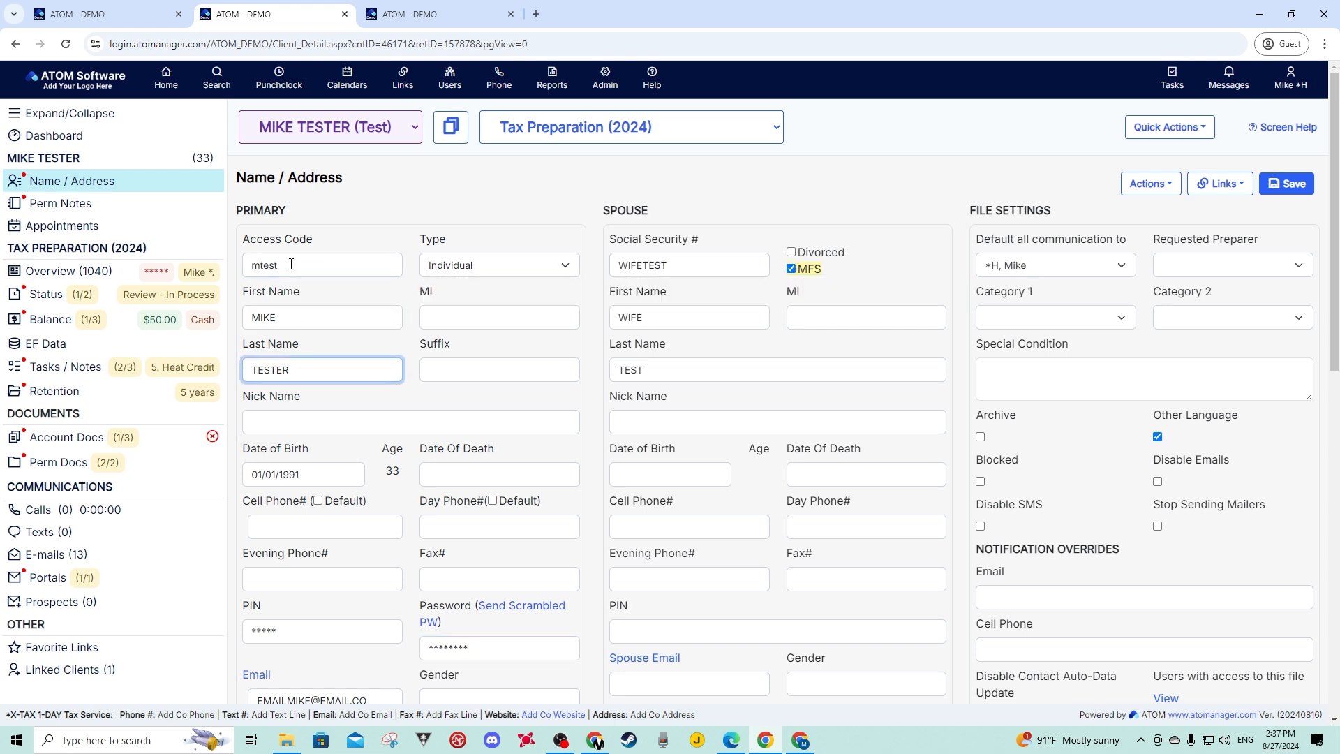
pyautogui.scroll(-2, 305, 417)
pyautogui.click(313, 337)
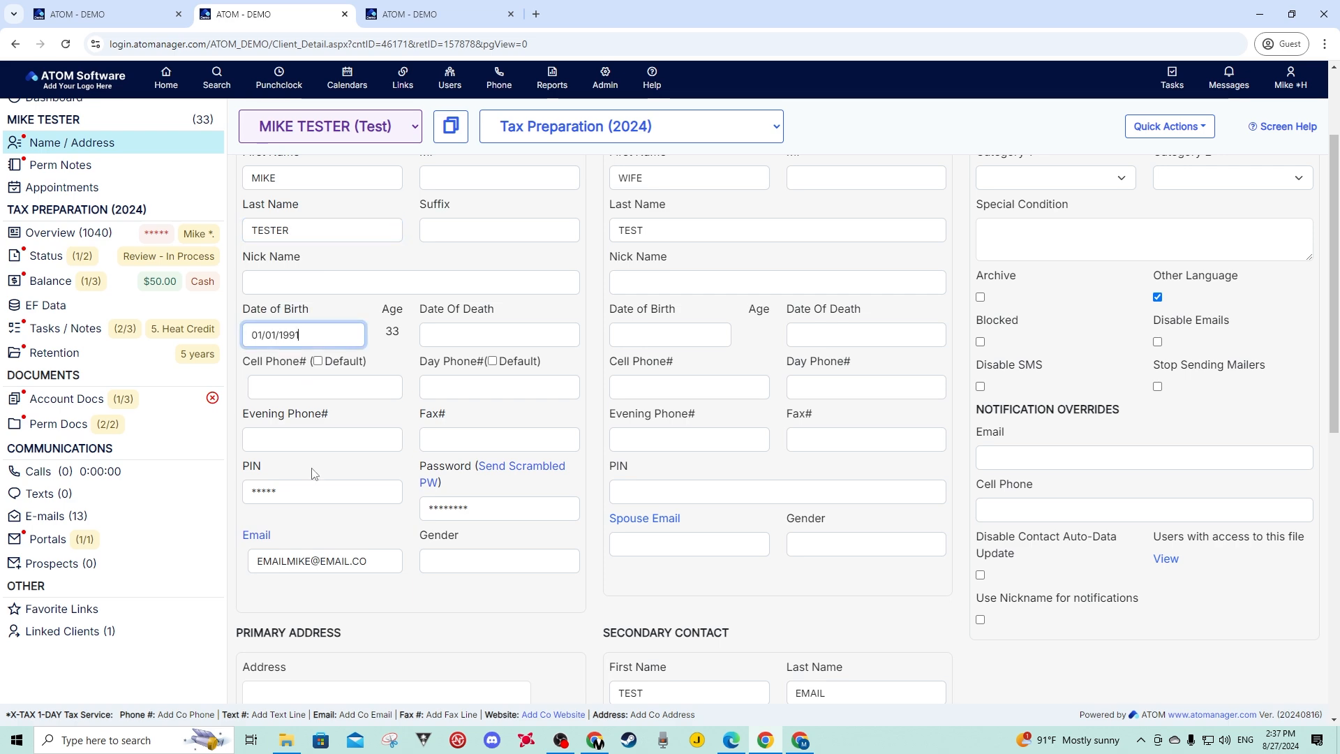
pyautogui.click(303, 487)
pyautogui.scroll(-3, 324, 483)
pyautogui.scroll(-3, 453, 581)
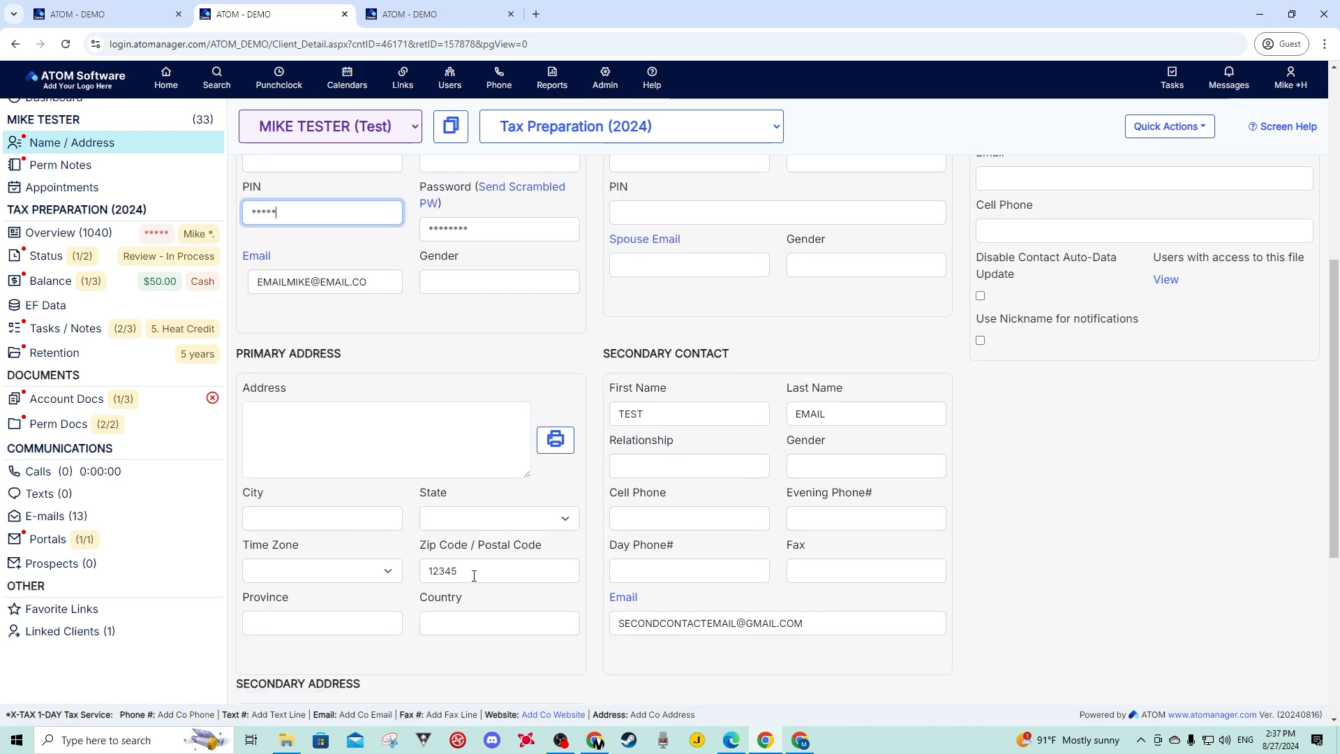
# - Start a new account upload of type 10. E-SIGN - FORM 8879 (Taxpayer) and try to set its client access to No Access
pyautogui.click(63, 399)
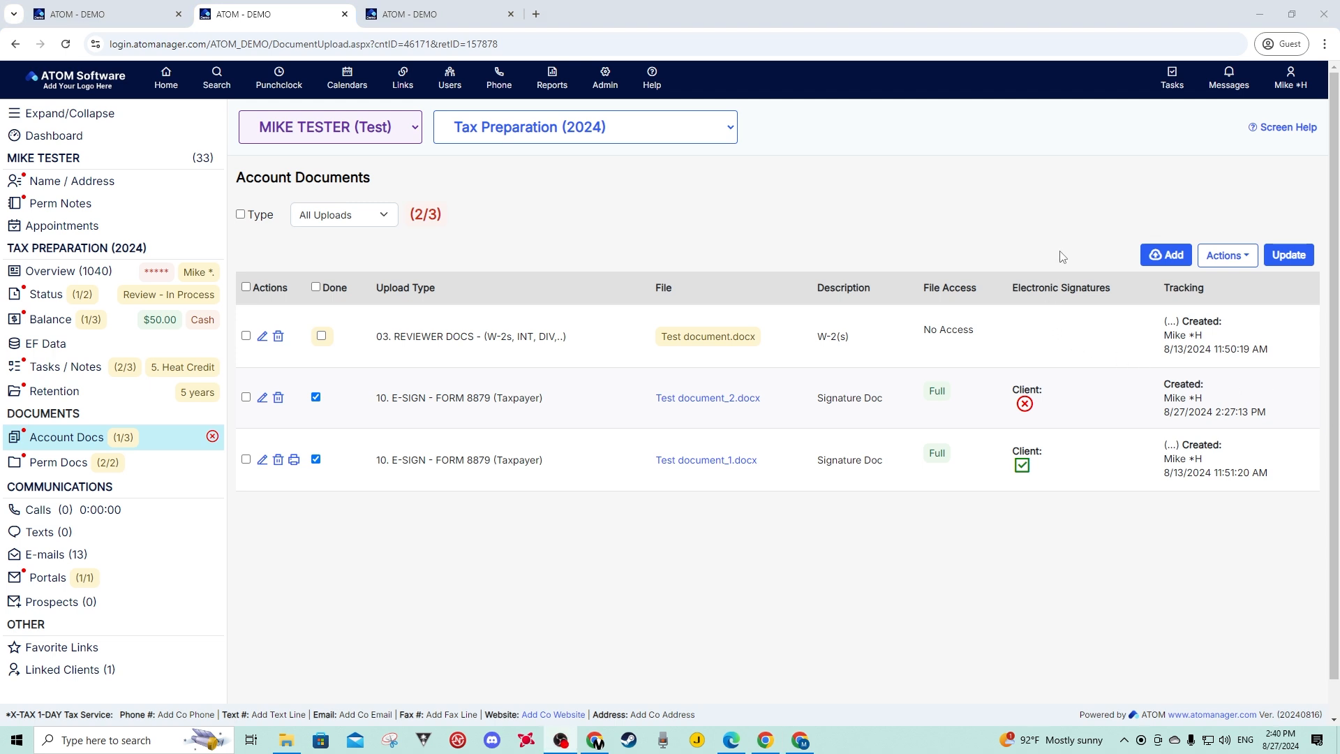
pyautogui.click(1155, 262)
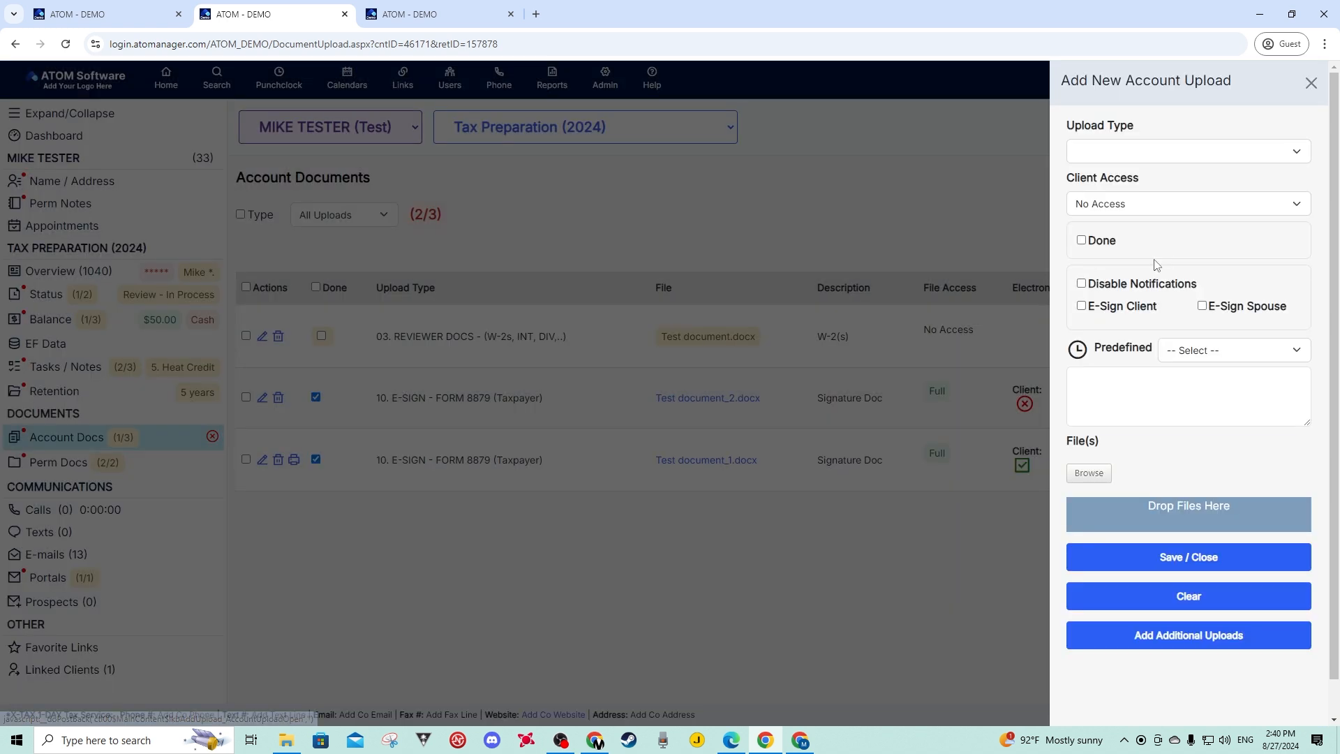
pyautogui.click(1145, 152)
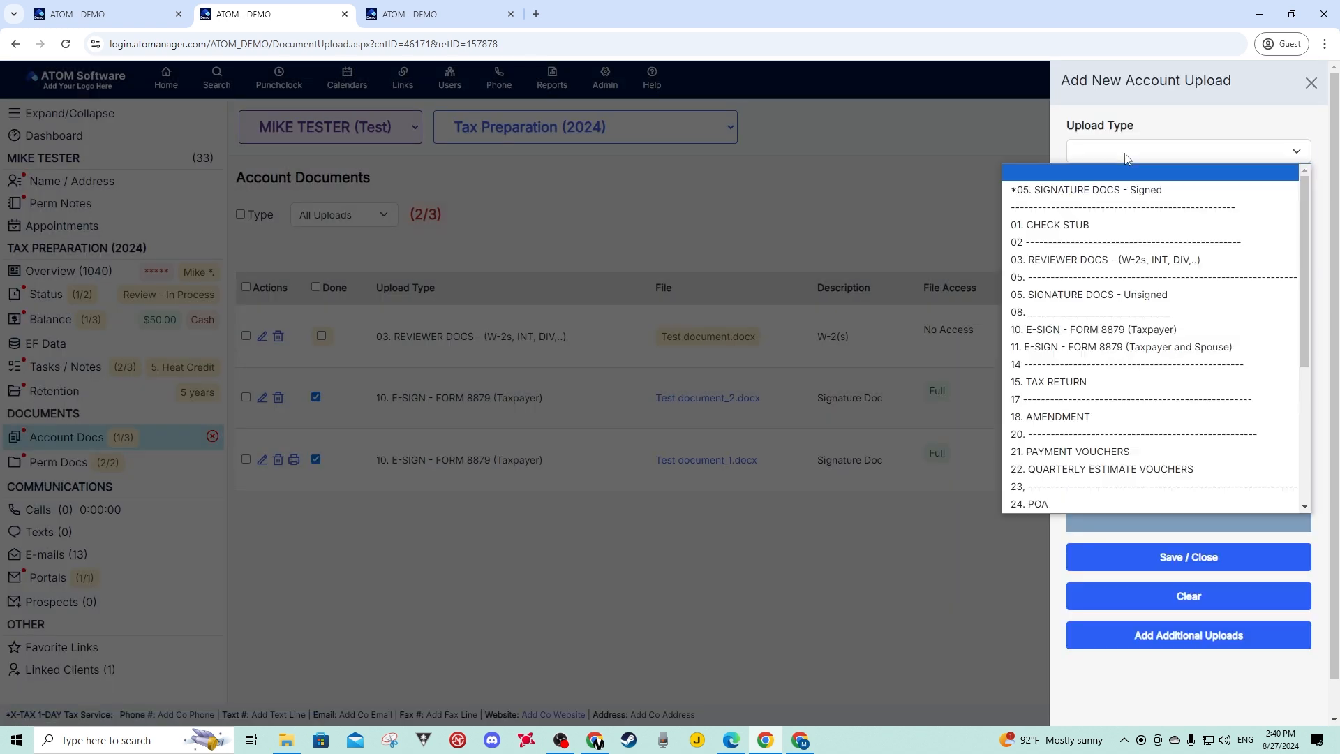
pyautogui.click(1072, 332)
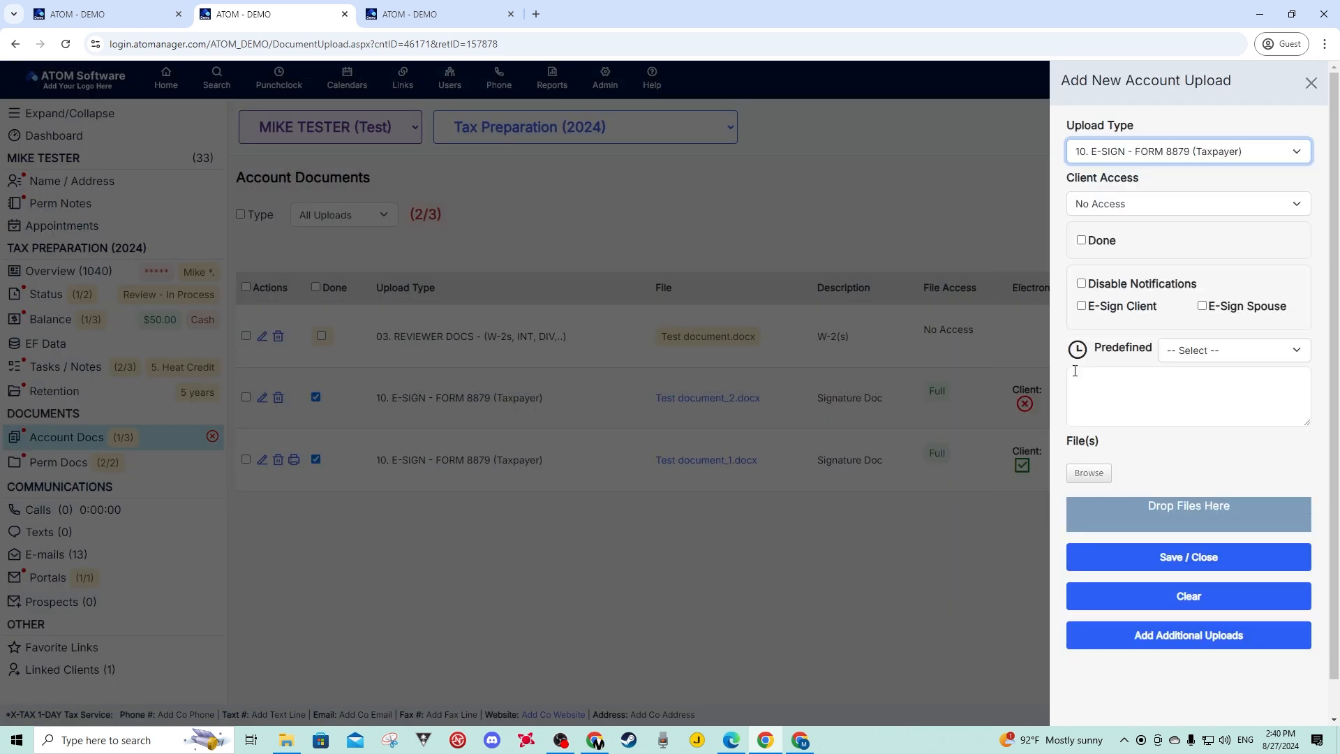
pyautogui.click(1109, 208)
pyautogui.click(1102, 232)
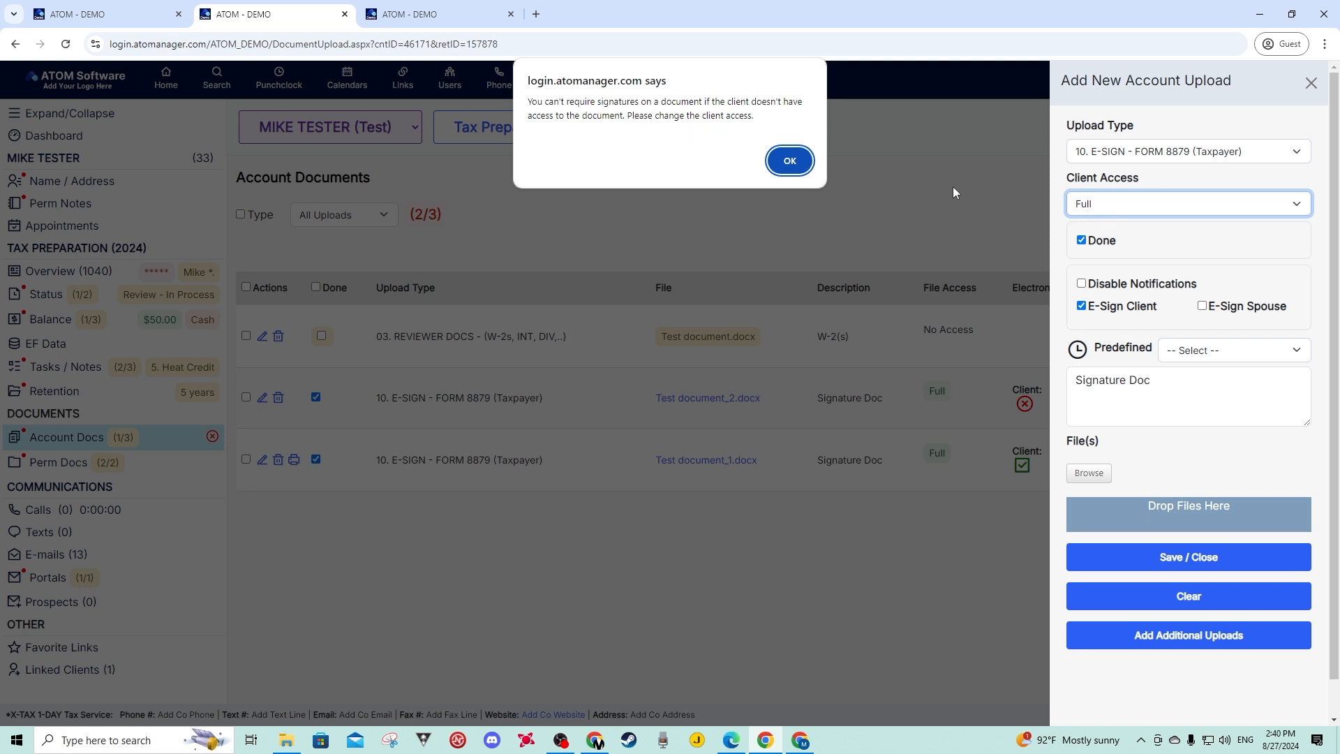
# - Set the new upload's client access to Full and close the upload form without saving
pyautogui.click(789, 160)
pyautogui.click(1136, 208)
pyautogui.click(1113, 242)
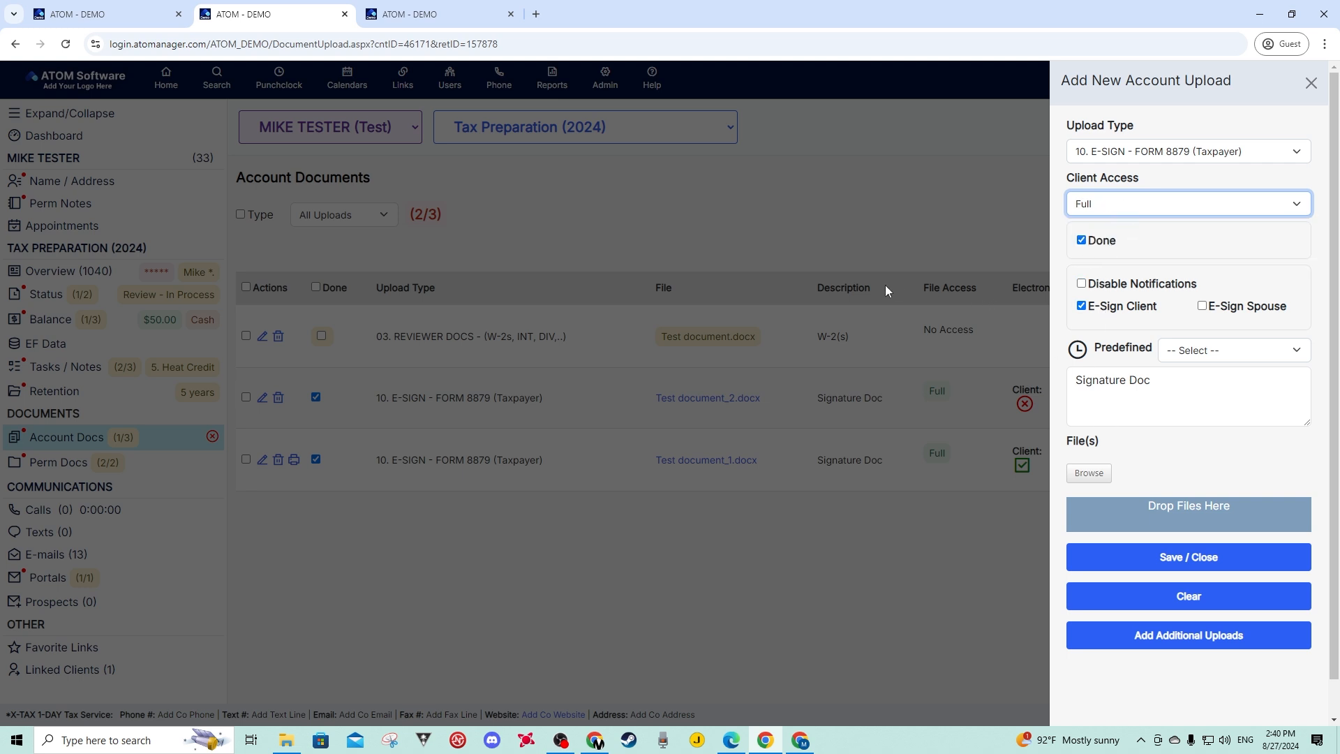
pyautogui.click(1311, 83)
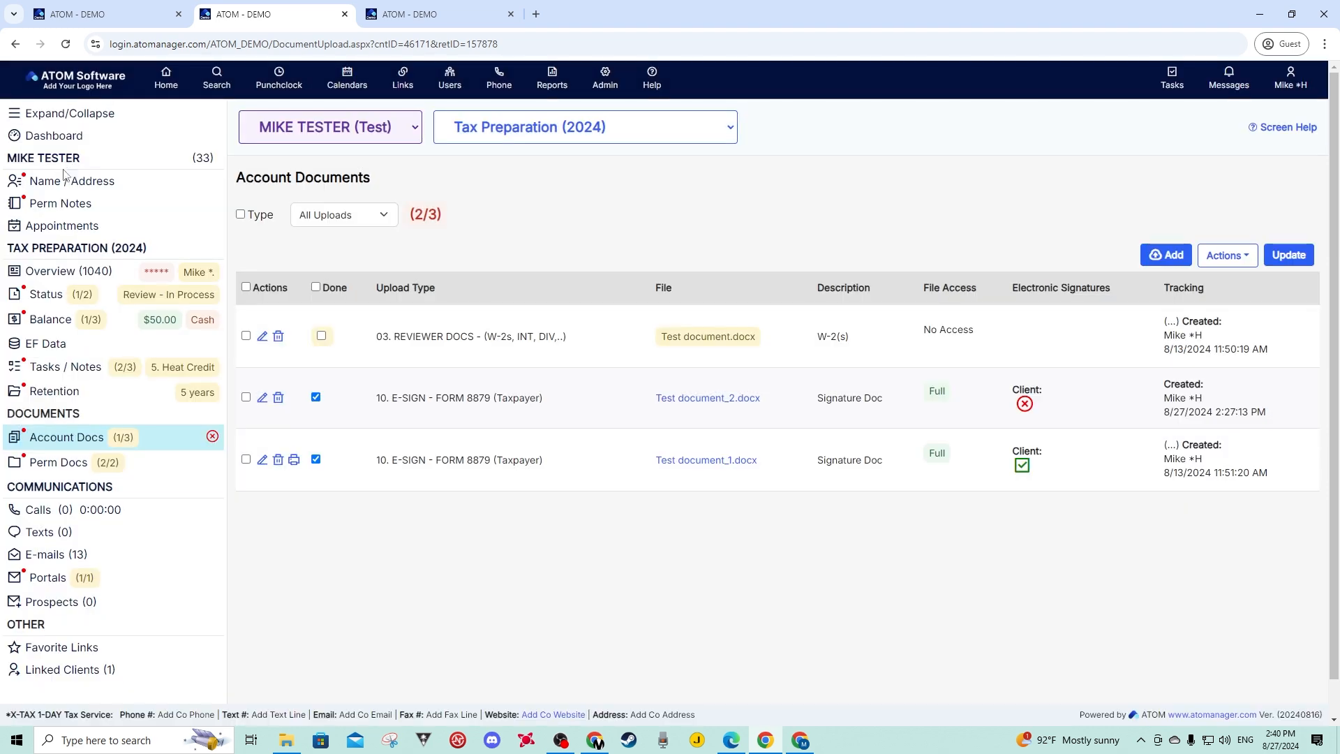
# - Clear the zip code from the client's primary address and save the Name / Address record
pyautogui.scroll(-6, 512, 558)
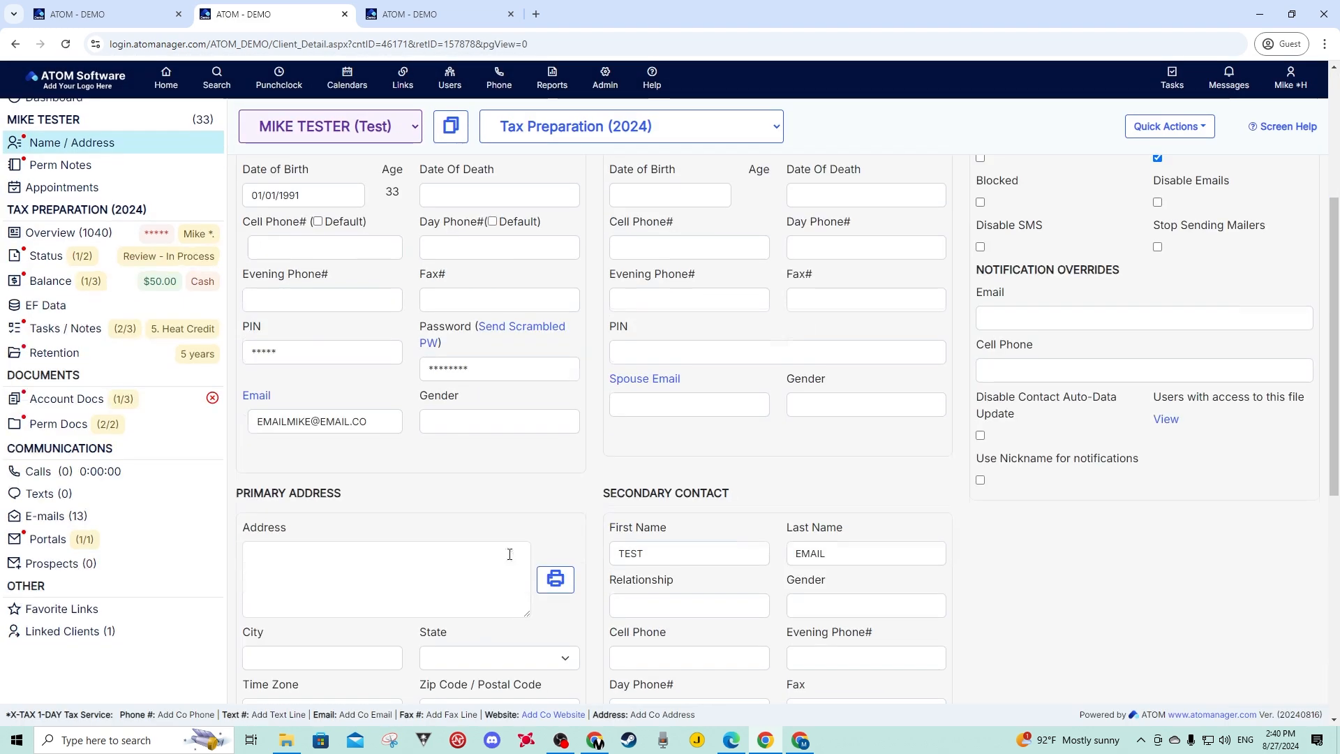
pyautogui.moveTo(463, 570); pyautogui.dragTo(389, 583)
pyautogui.press('BackSpace')
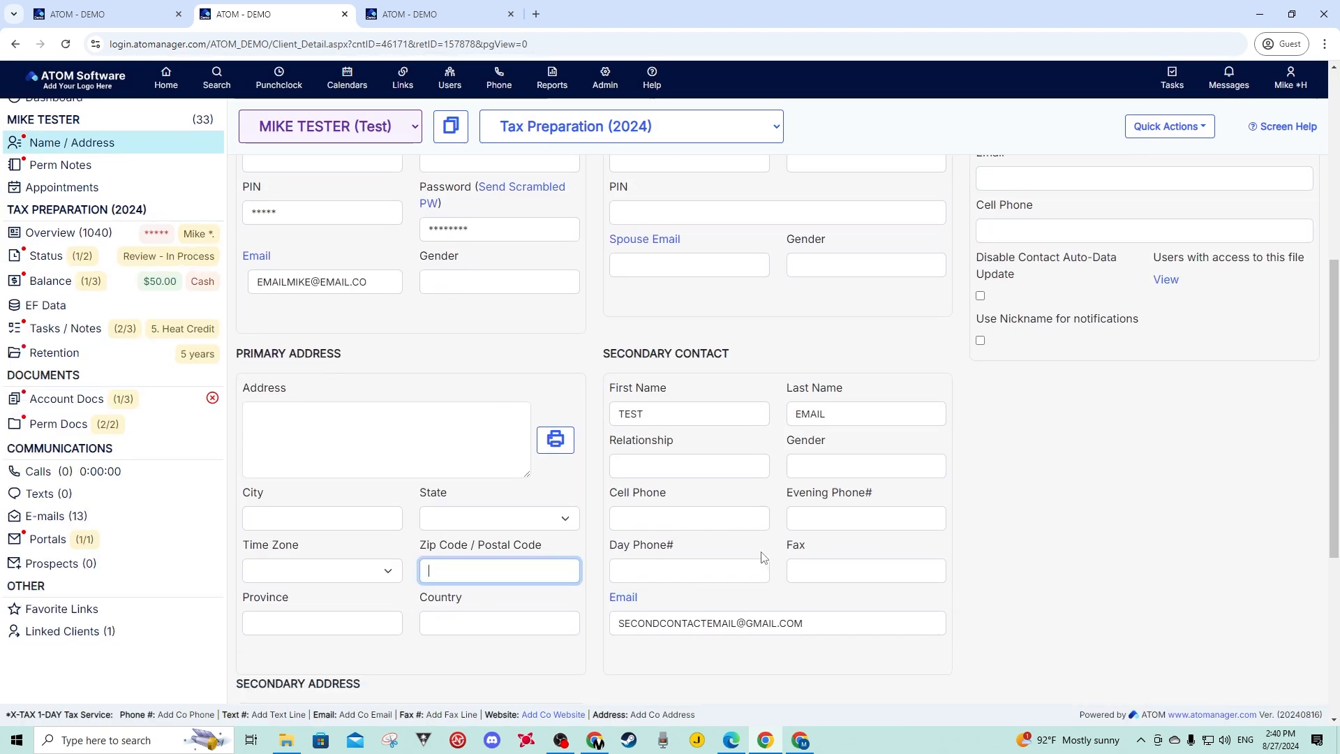
pyautogui.scroll(6, 907, 461)
pyautogui.click(1286, 184)
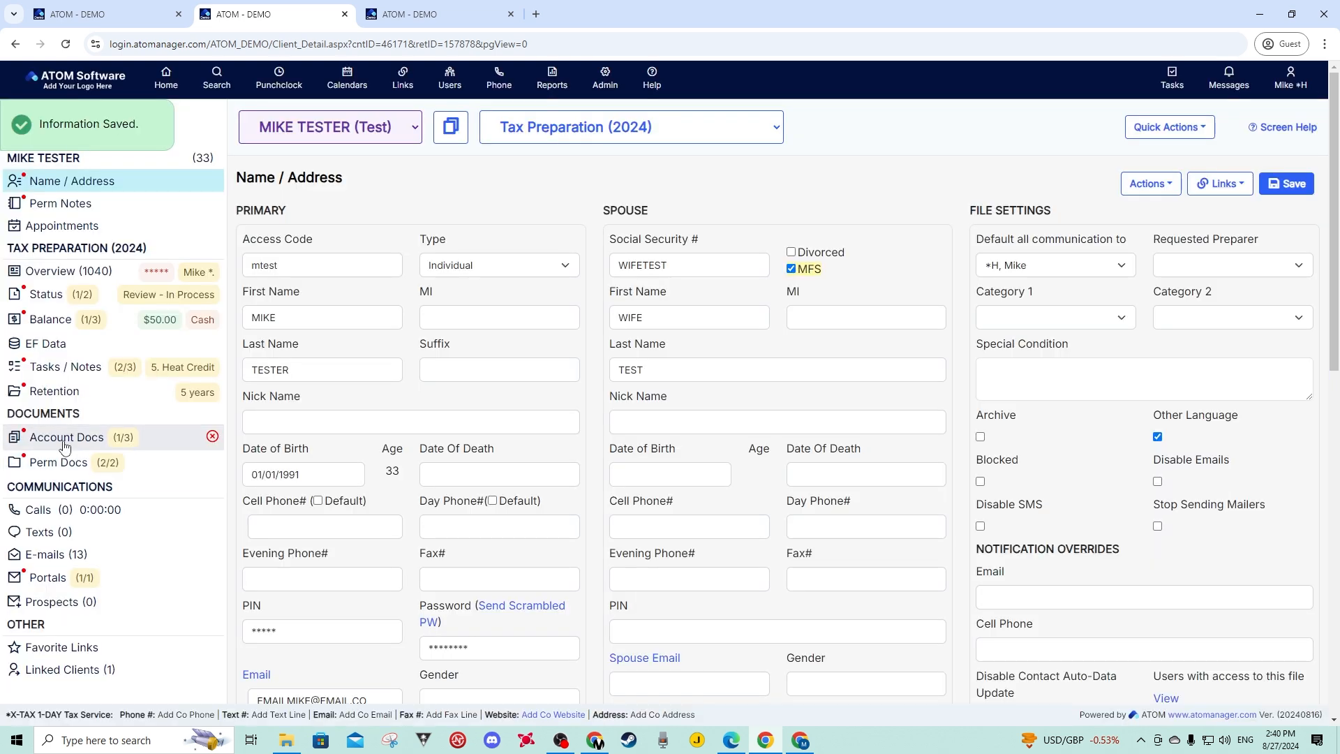
# - Start another account upload for the client with upload type 10. E-SIGN - FORM 8879 (Taxpayer)
pyautogui.click(64, 438)
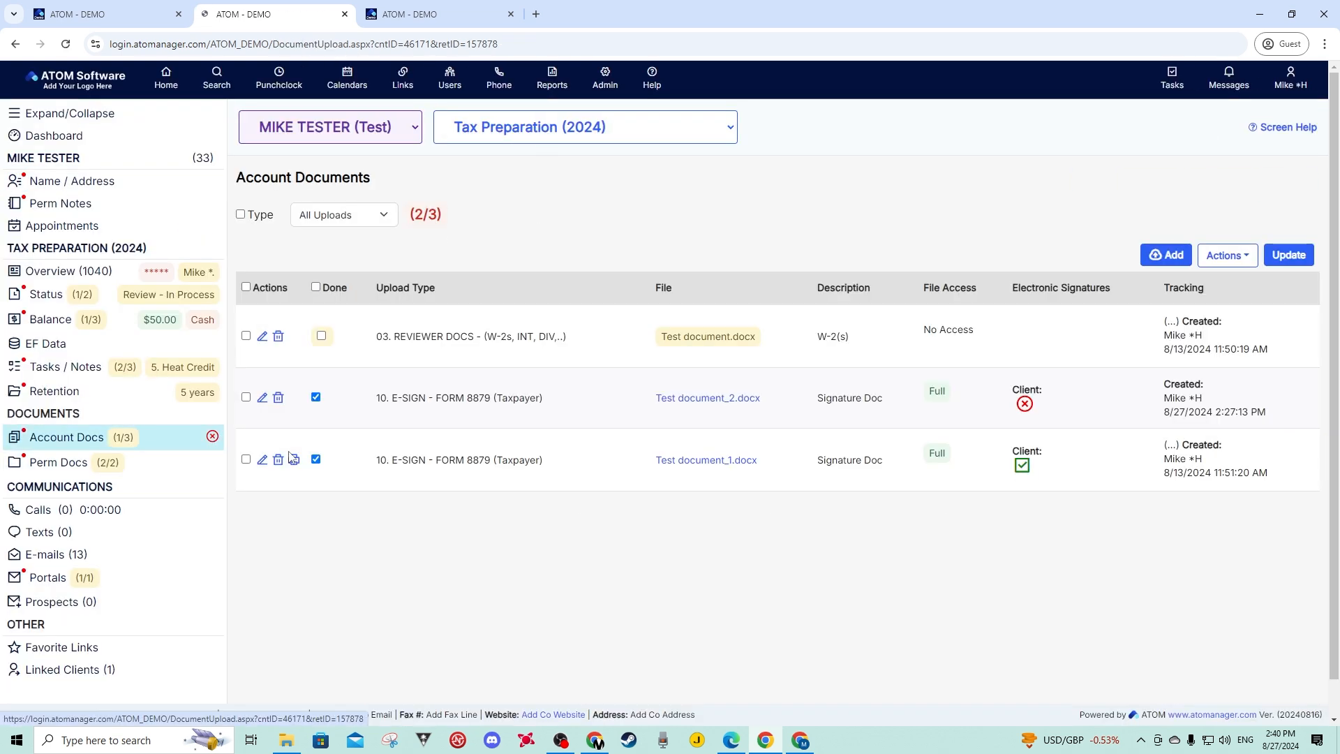
pyautogui.click(1165, 255)
pyautogui.click(1114, 155)
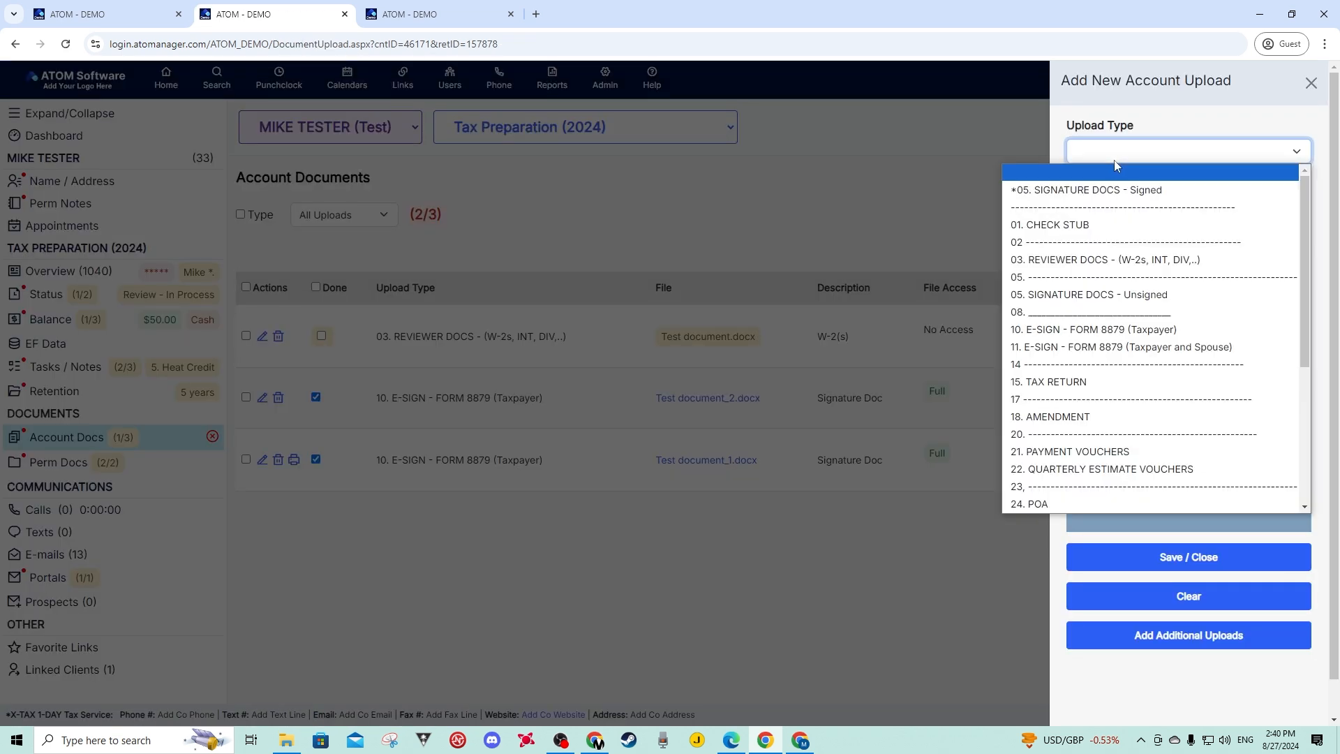
pyautogui.click(1089, 329)
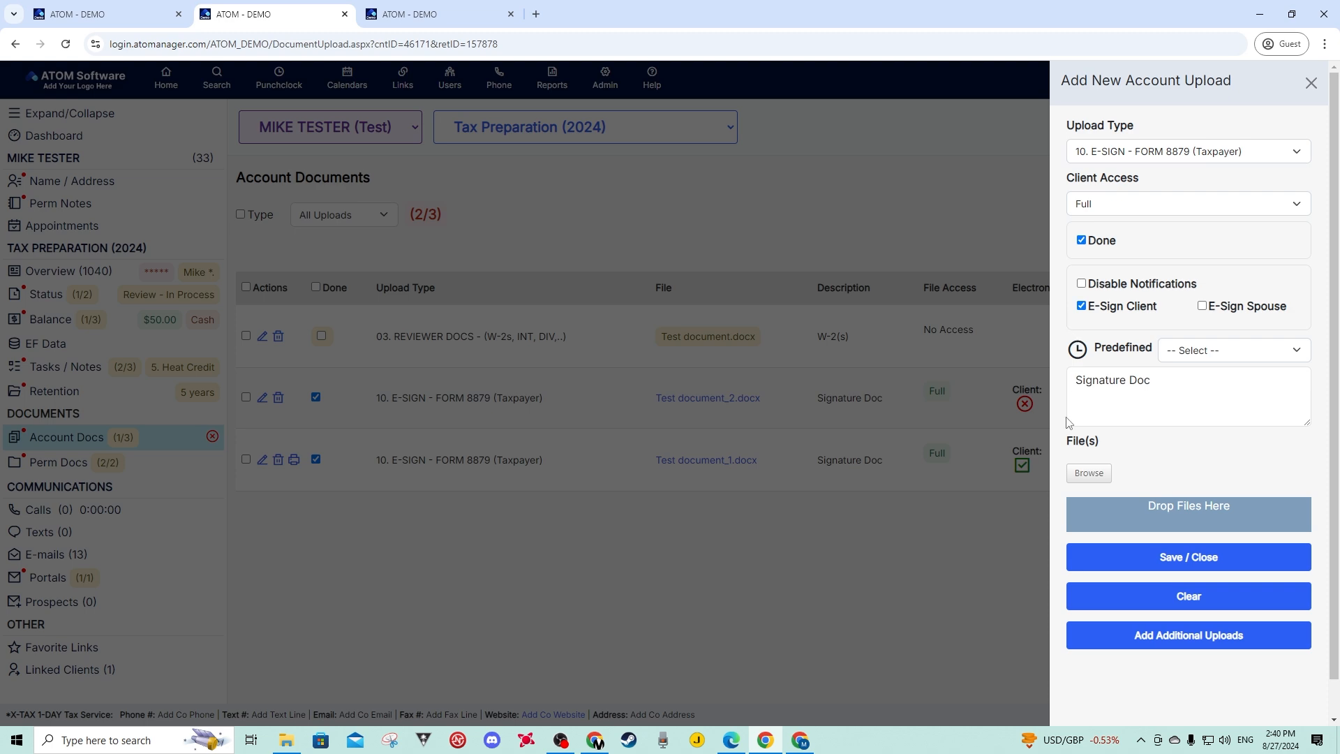
# - Attach Test document.docx to the new e-sign upload, try to save it, and close the upload form
pyautogui.click(1086, 473)
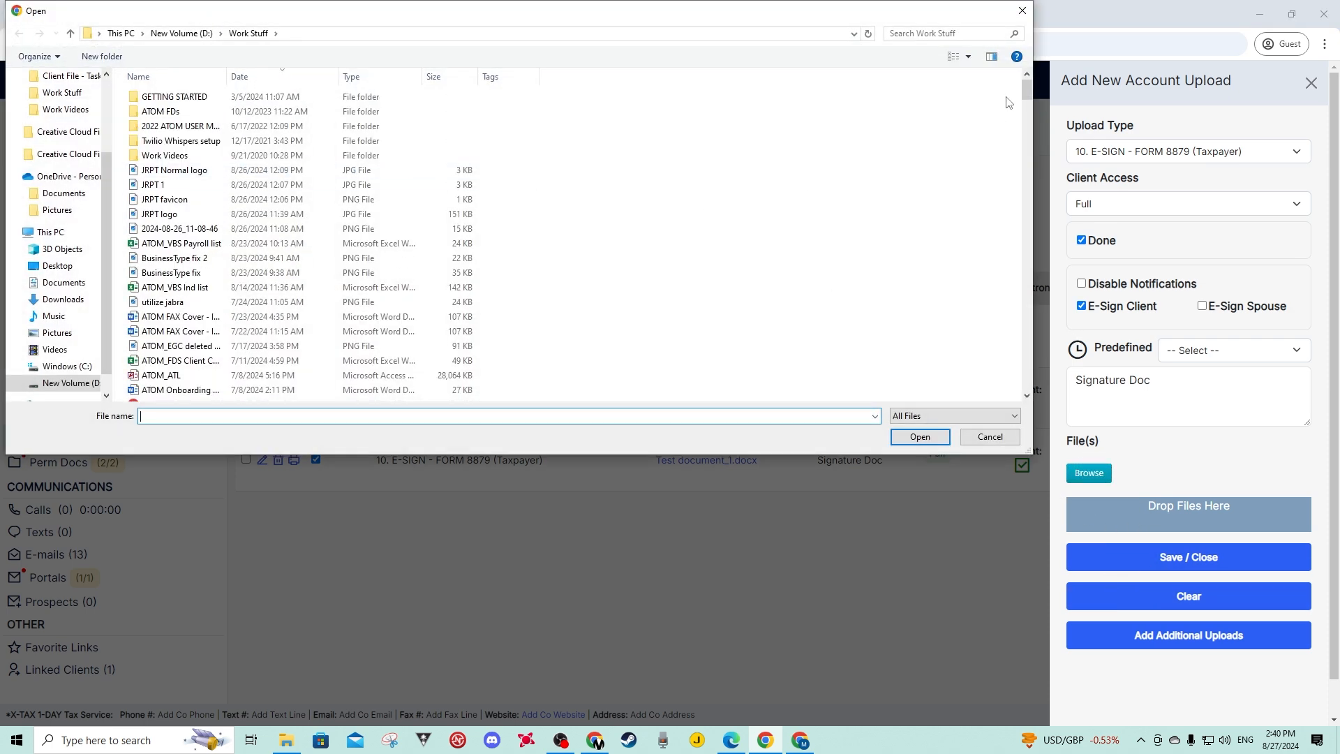
pyautogui.scroll(-5, 1018, 213)
pyautogui.scroll(-20, 1018, 214)
pyautogui.click(168, 379)
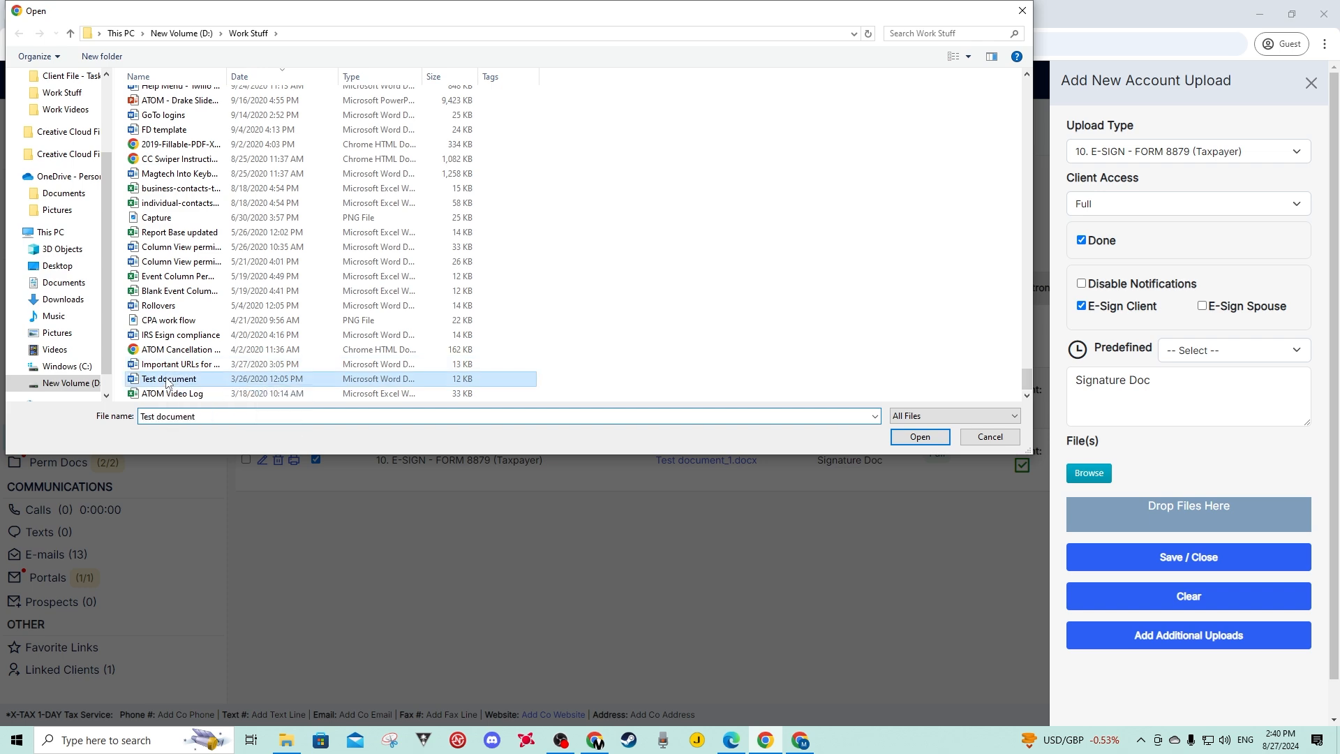
pyautogui.click(919, 436)
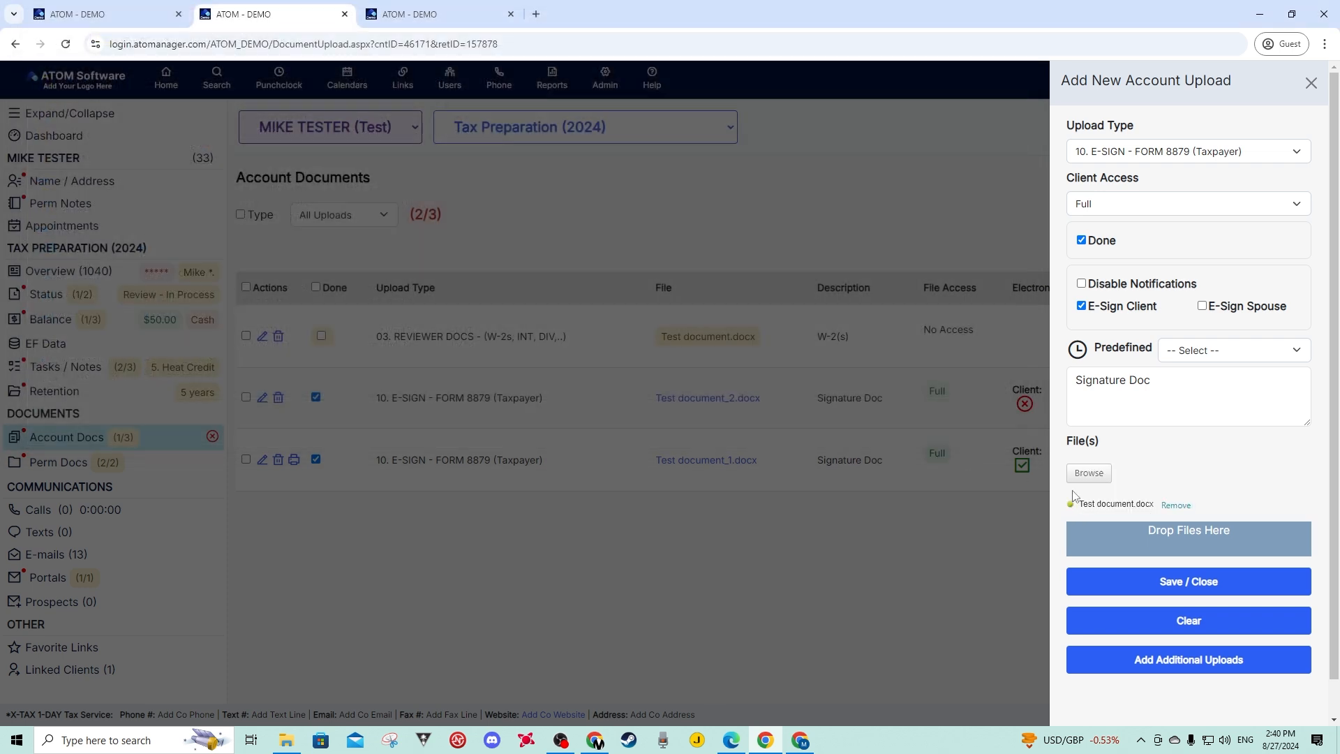
pyautogui.click(1139, 576)
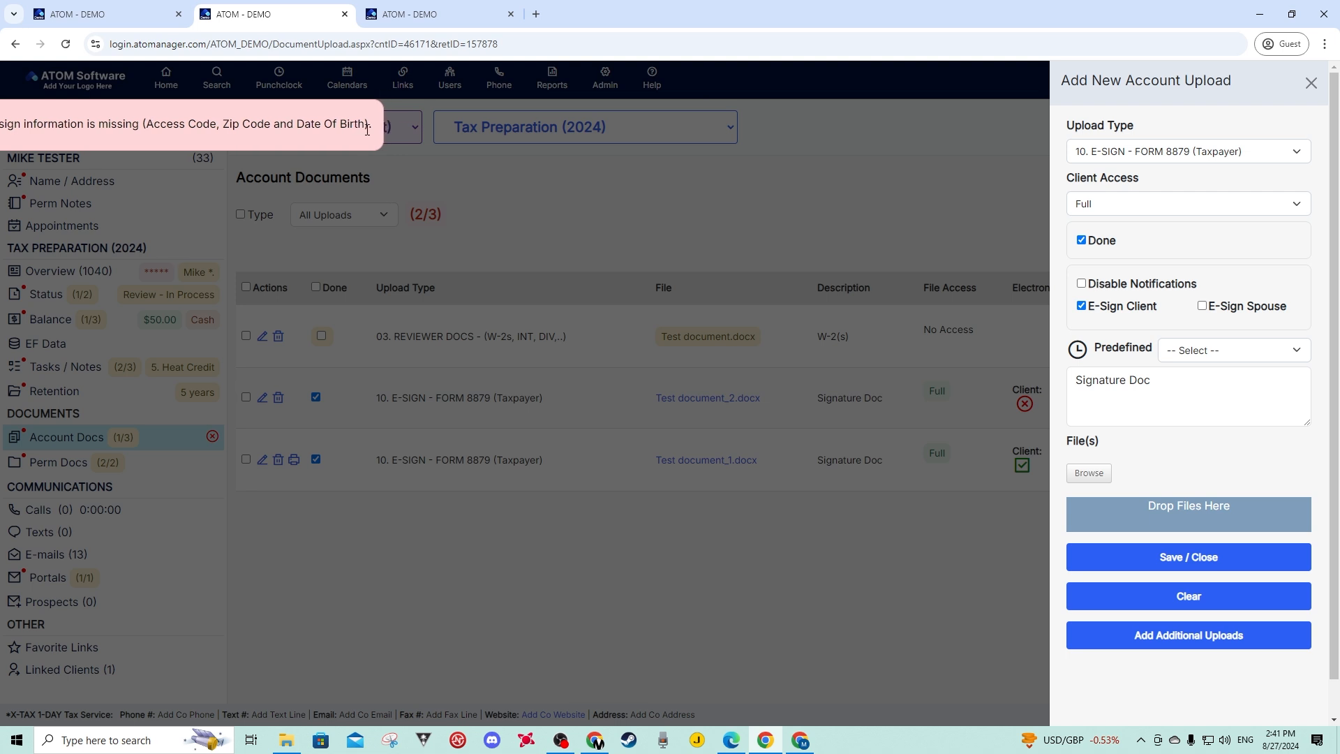
pyautogui.click(1311, 82)
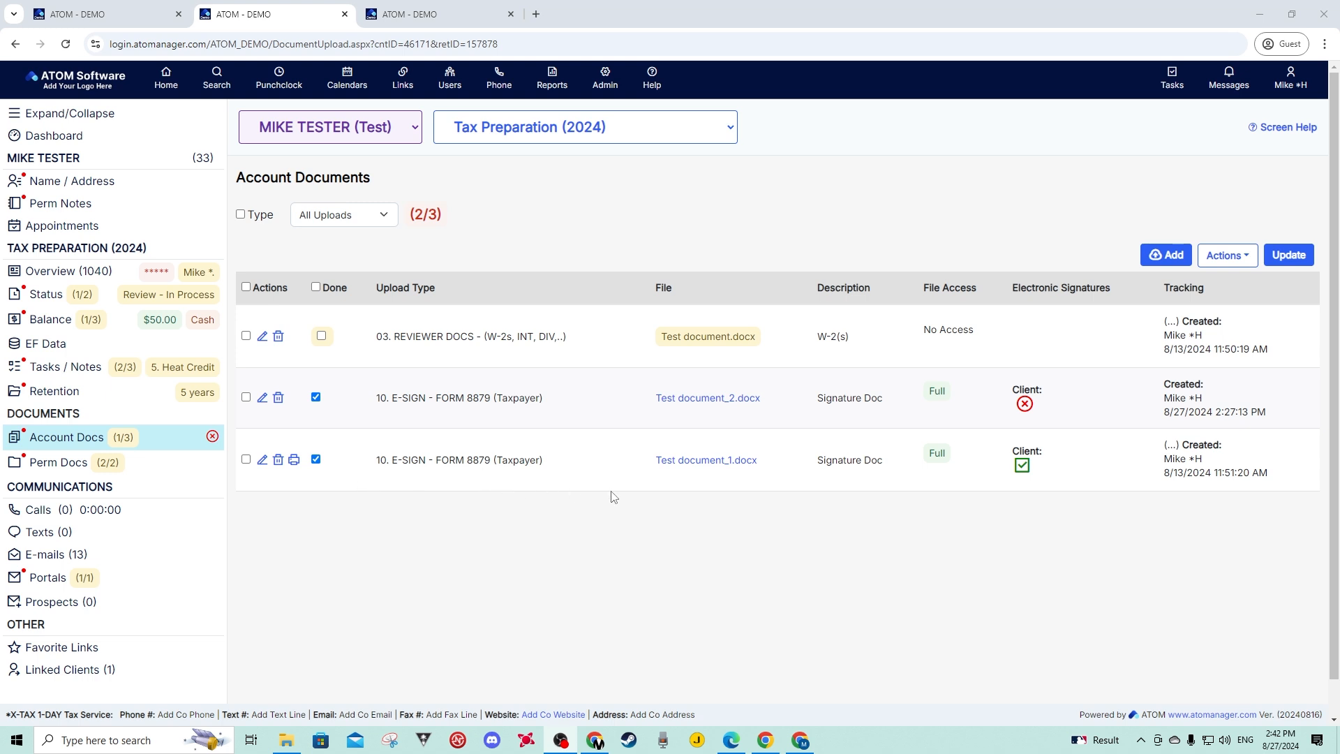
# - Check the client's electronic signature status for Test document_1.docx
pyautogui.moveTo(1024, 466)
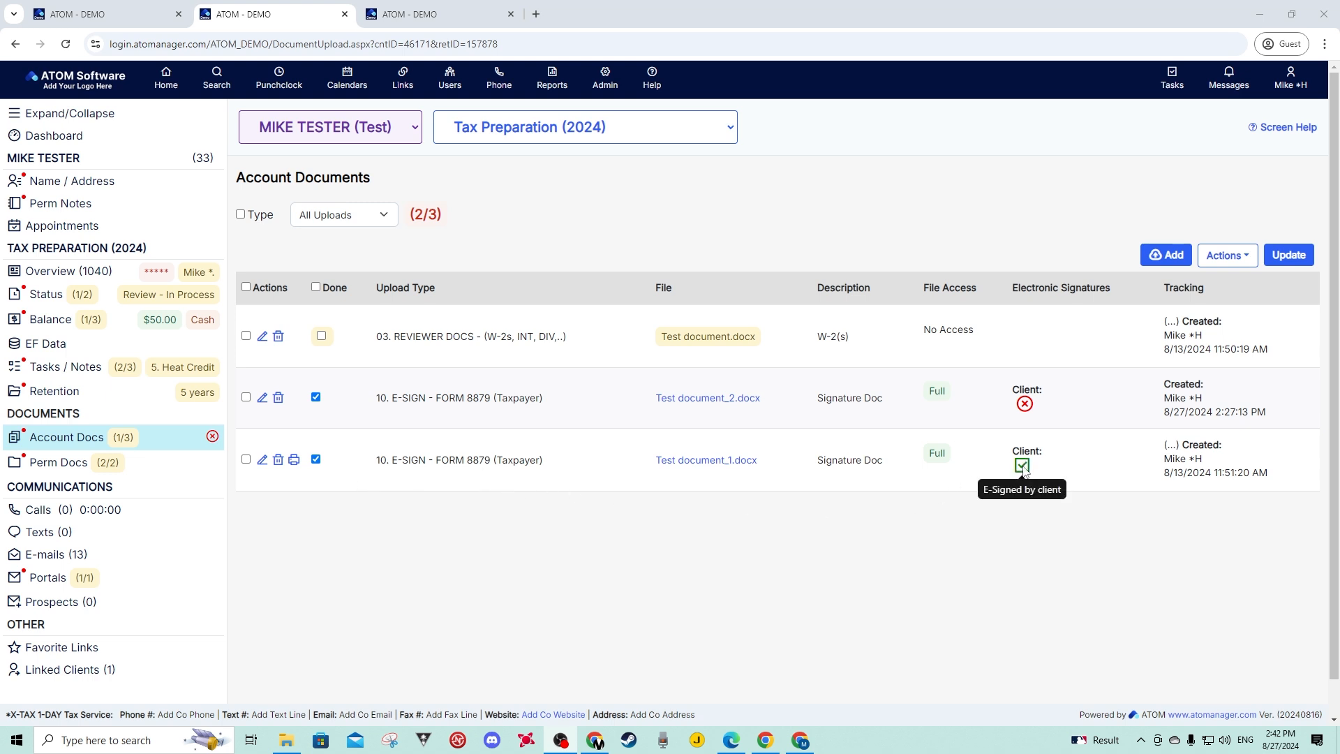